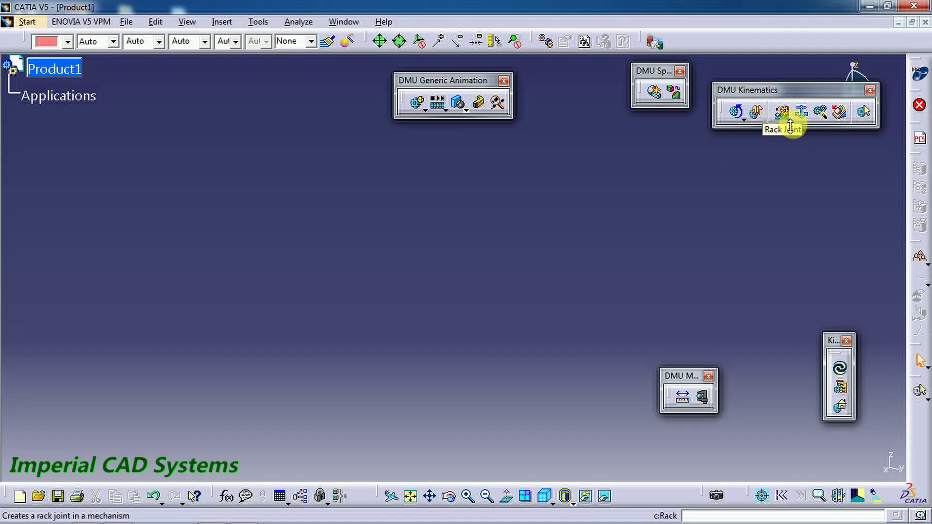
Browse the Rack Joint flyout's joint types, dismiss it, and bring up the Insert menu.
left_click_drag(790, 127, 882, 134)
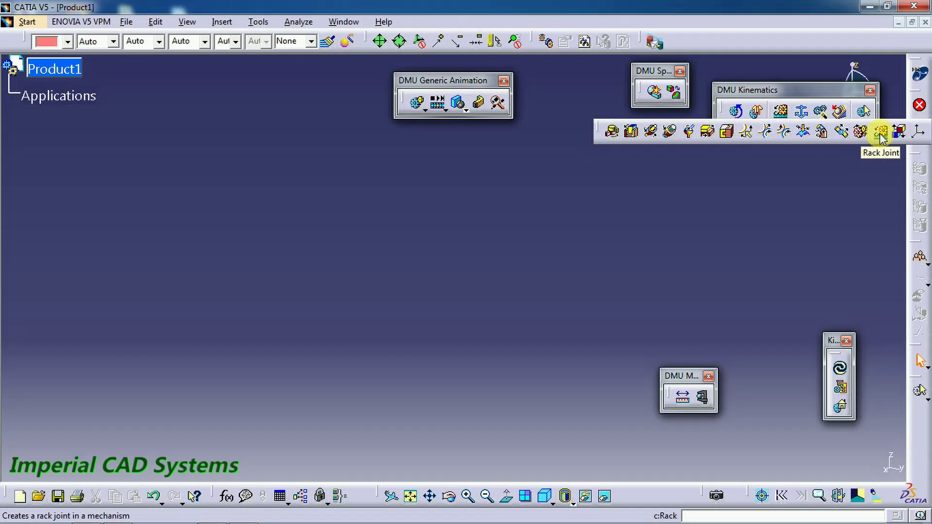
left_click_drag(869, 148, 214, 85)
left_click(221, 22)
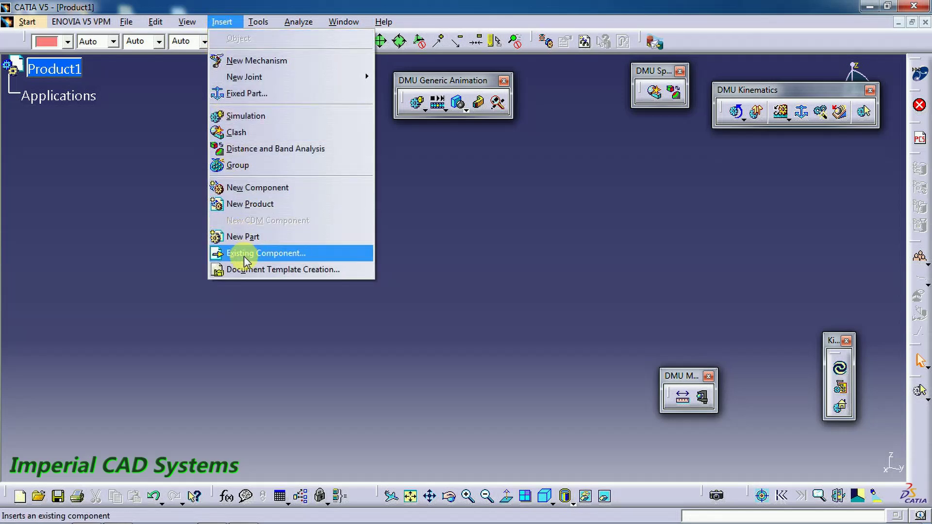
Insert the rack 1 file into Product1 as gear Part9.1 and frame it in view.
left_click(245, 257)
left_click(68, 69)
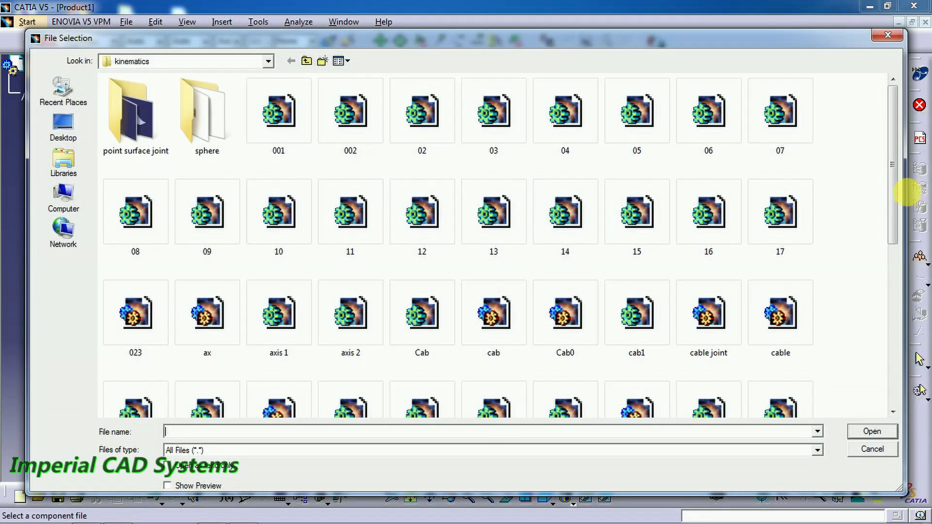
left_click_drag(892, 203, 891, 358)
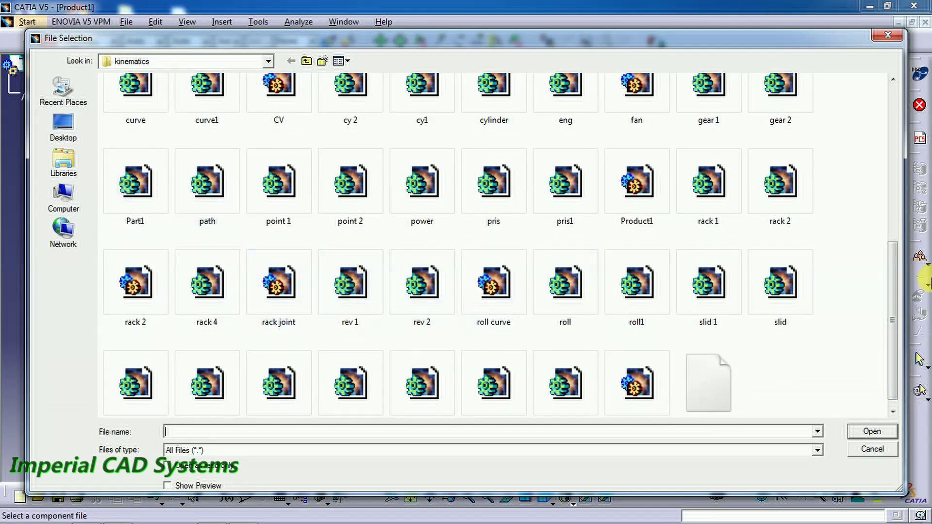
left_click(709, 181)
left_click(866, 432)
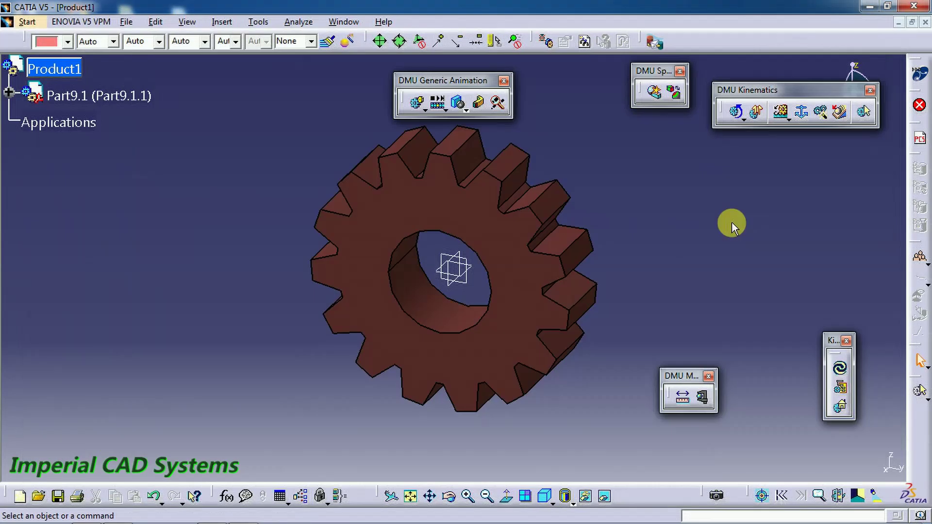
middle_click_drag(587, 213, 493, 239)
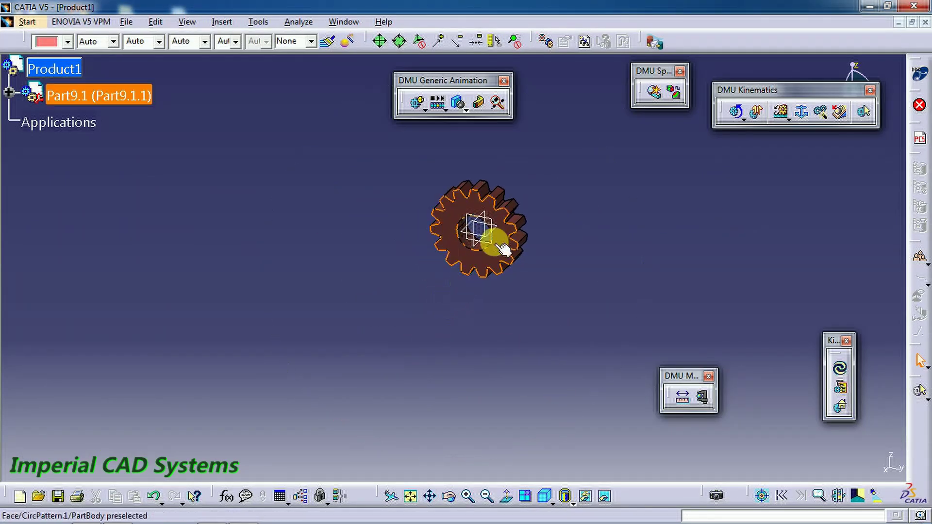
middle_click_drag(433, 283, 442, 304)
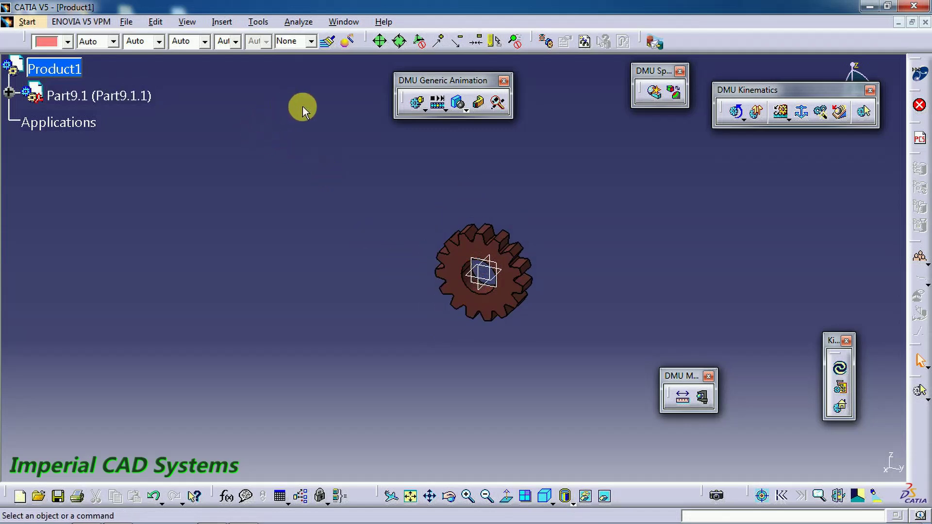
Insert the rack 2 file into Product1 as the green toothed rack Part9.2.
left_click(223, 22)
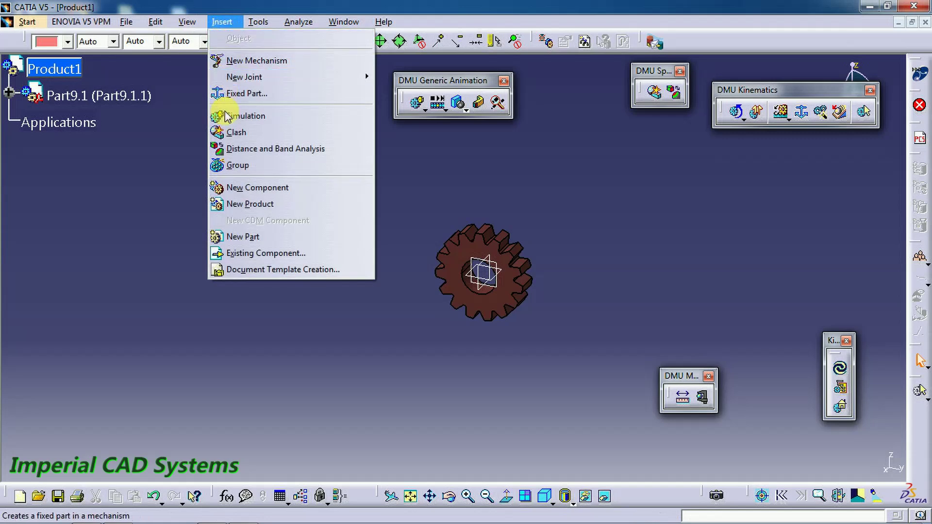
left_click(248, 253)
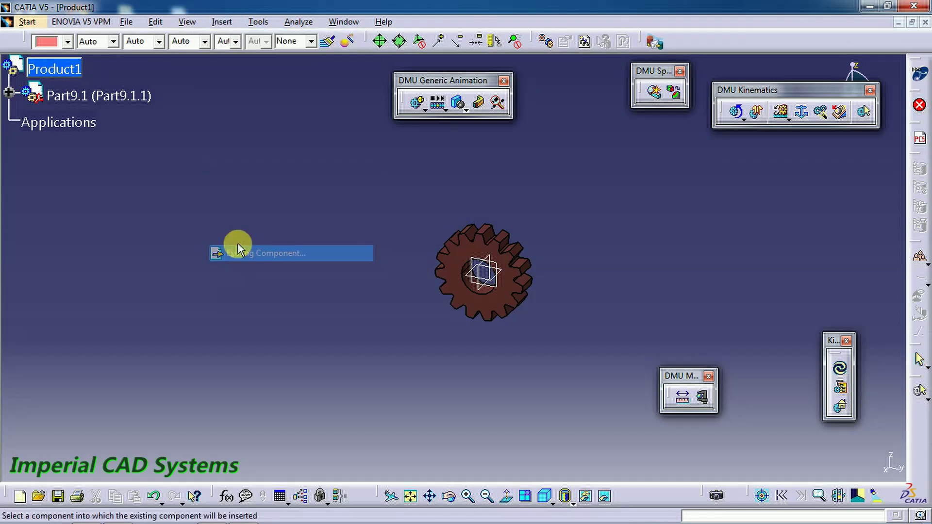
left_click(68, 73)
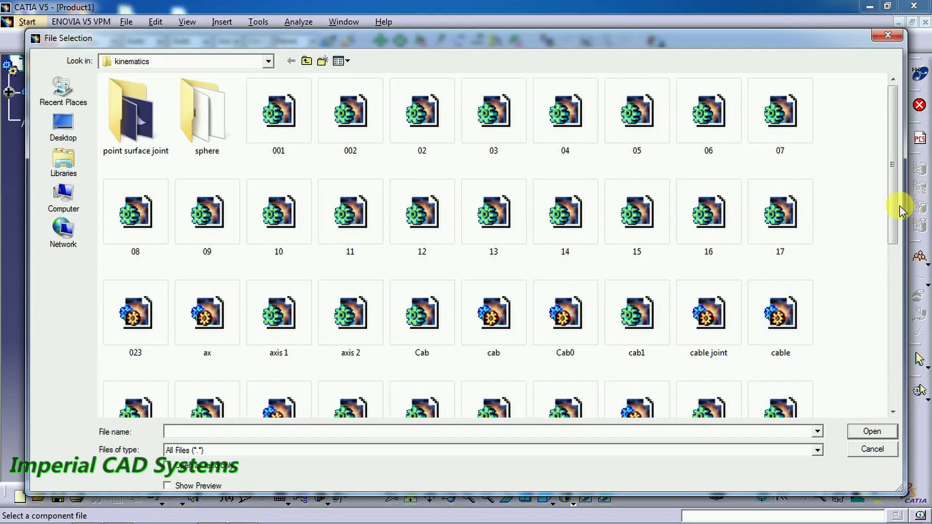
left_click_drag(896, 224, 895, 361)
left_click(784, 218)
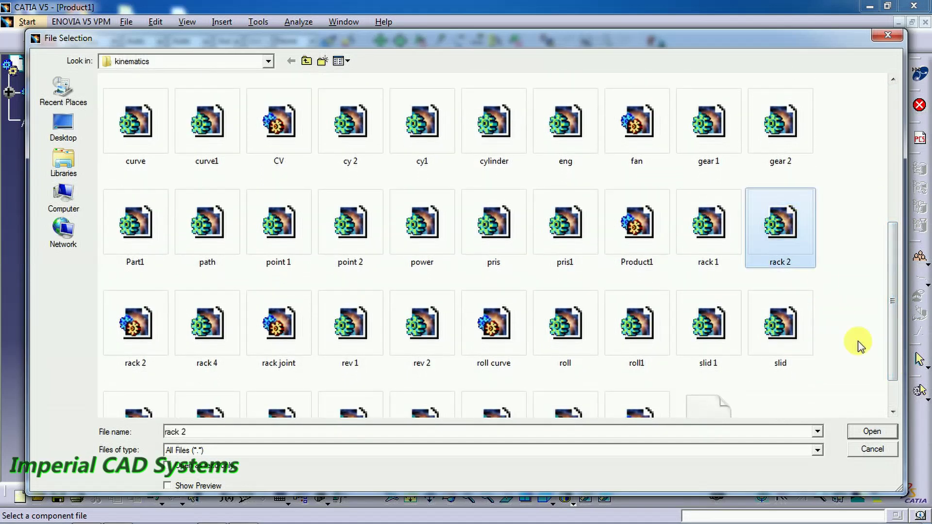
left_click(866, 430)
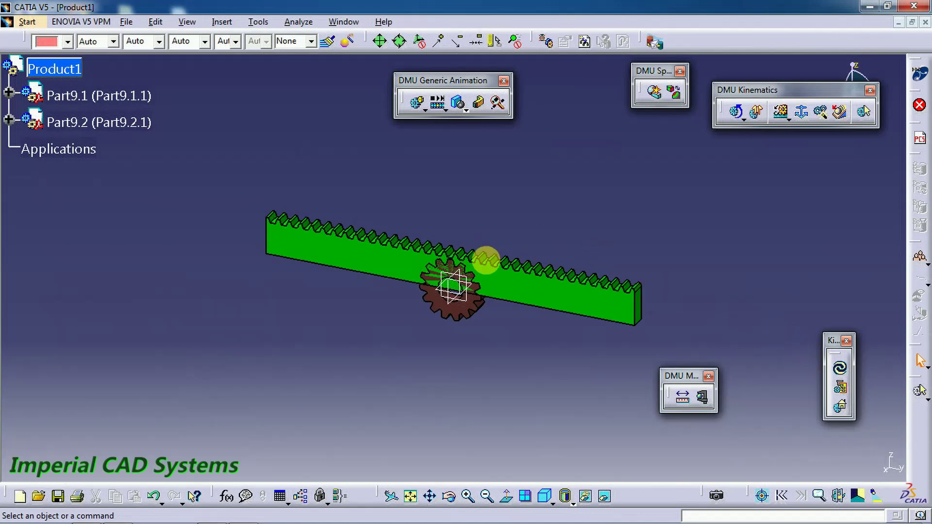
Move the green rack below the gear with the compass, then reset the compass.
left_click_drag(854, 91, 693, 140)
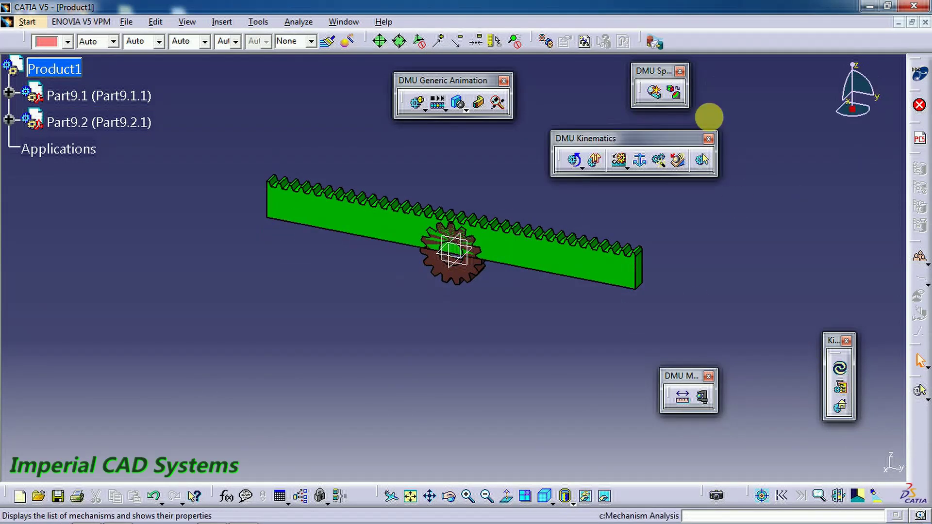
left_click_drag(857, 112, 656, 271)
left_click(656, 271)
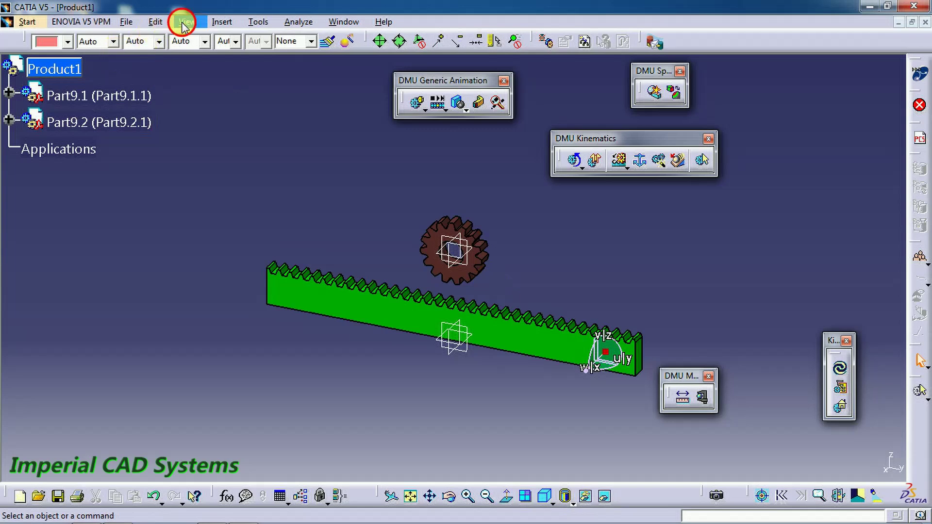
left_click(184, 21)
left_click(219, 141)
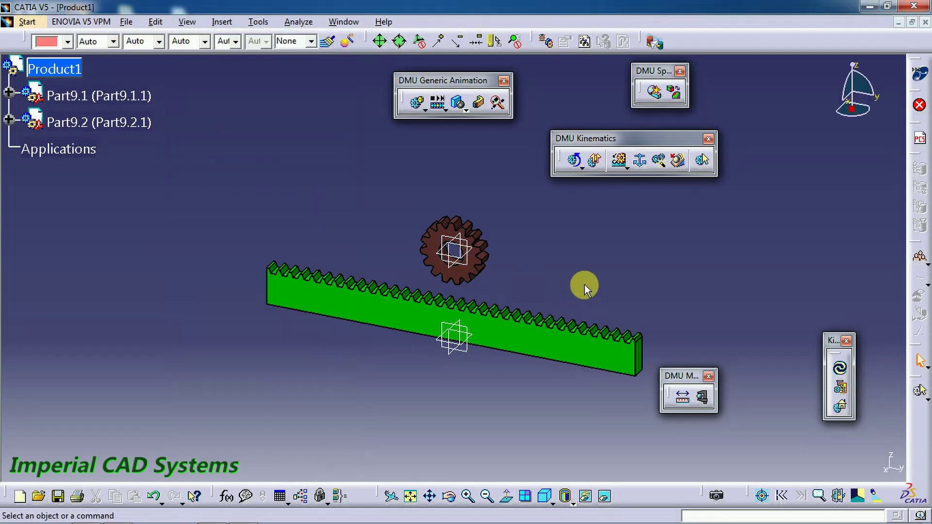
middle_click_drag(586, 289, 517, 276)
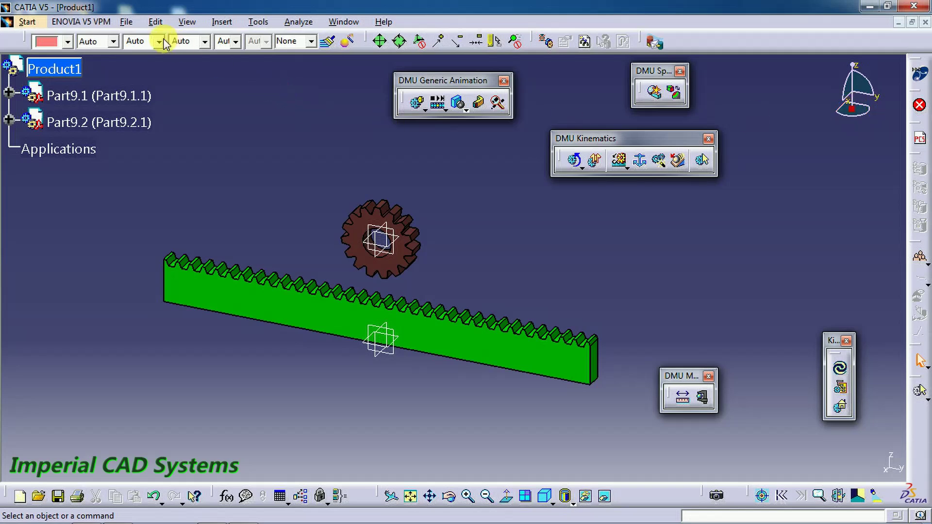
Insert the rack 4 file into Product1 as the yellow shaft Part9.
left_click(221, 22)
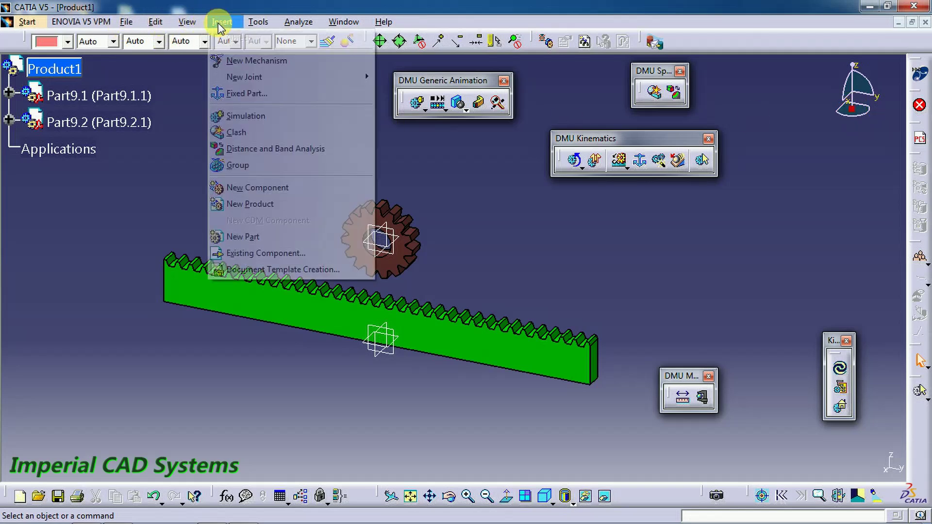
left_click(256, 251)
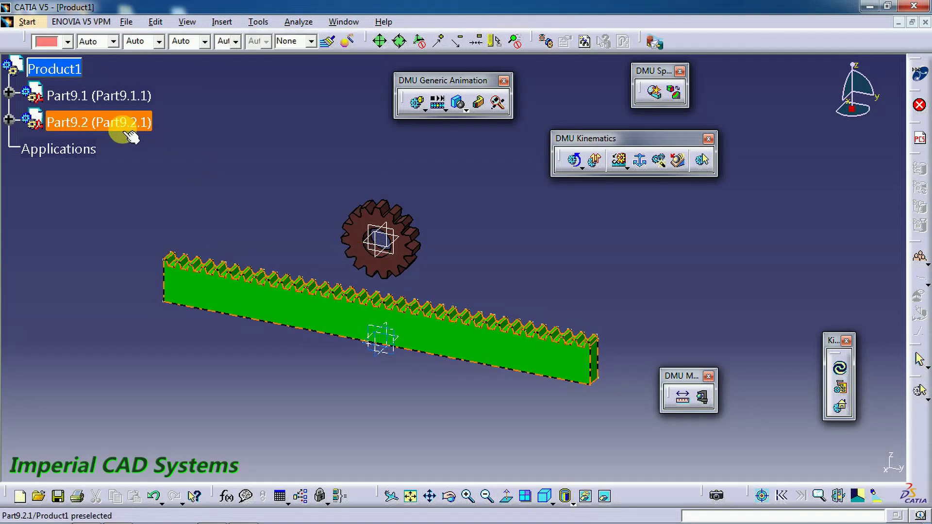
left_click(49, 69)
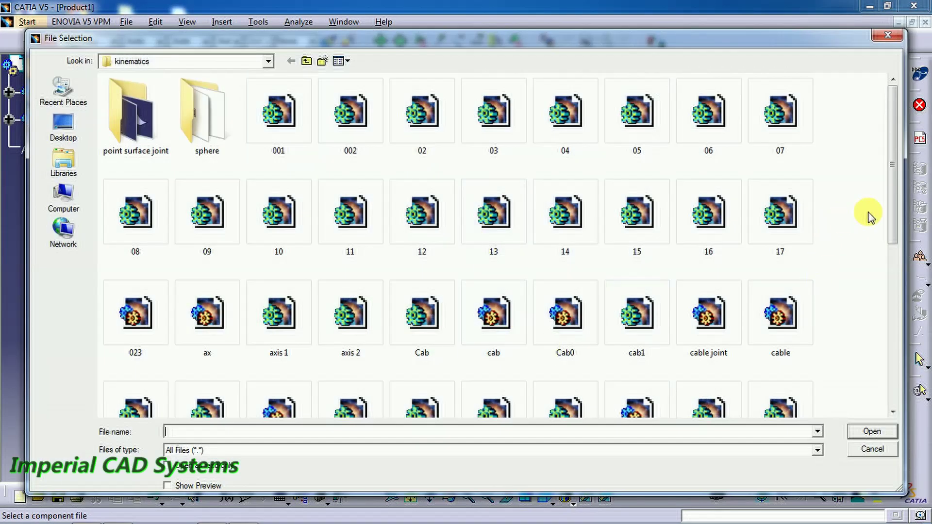
left_click_drag(892, 214, 890, 385)
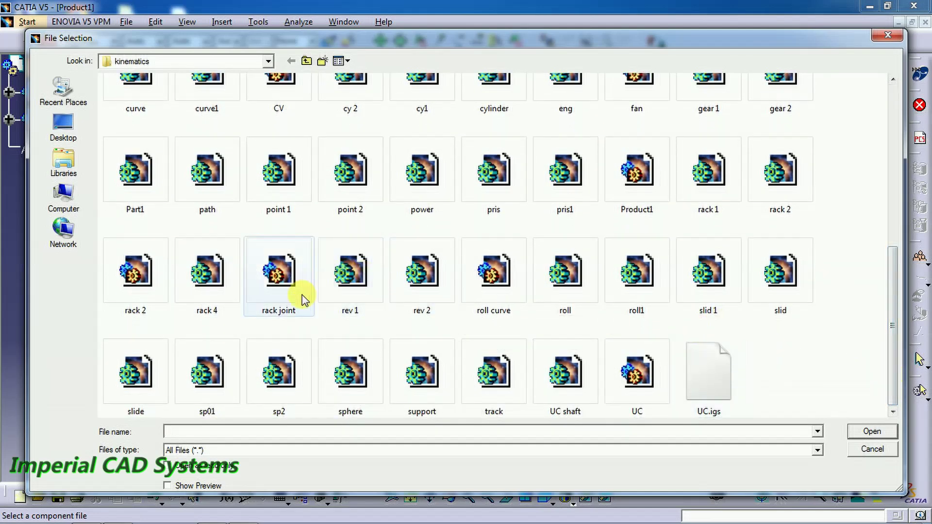
left_click(198, 270)
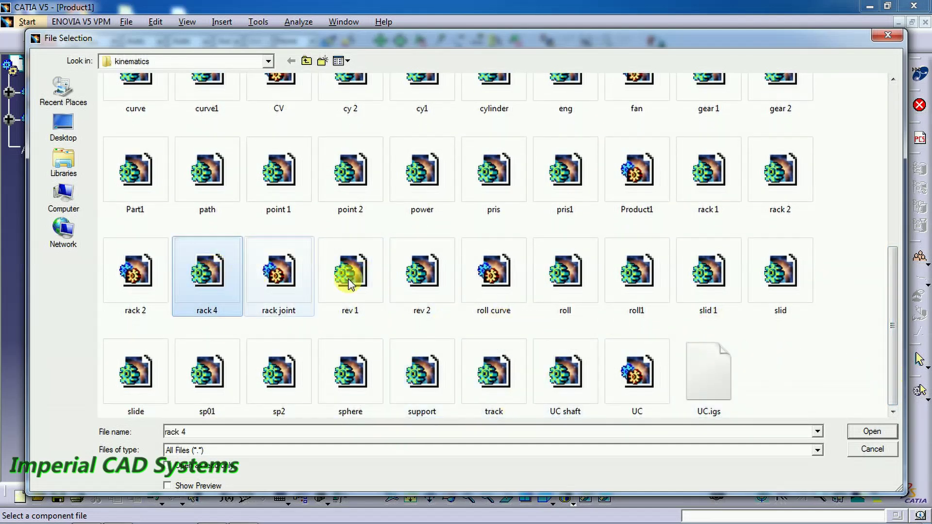
left_click(868, 431)
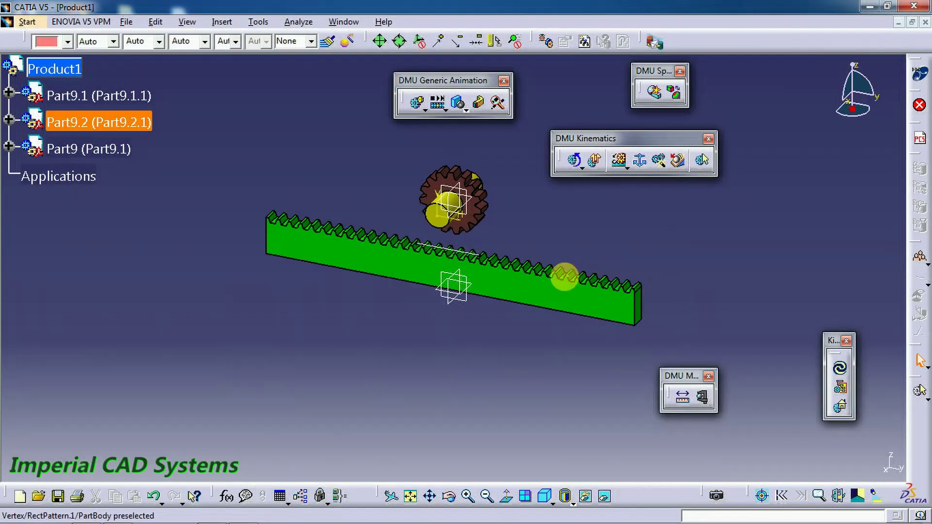
mouse_move(562, 272)
middle_mouse_down()
mouse_move(508, 310)
mouse_move(546, 275)
middle_mouse_up()
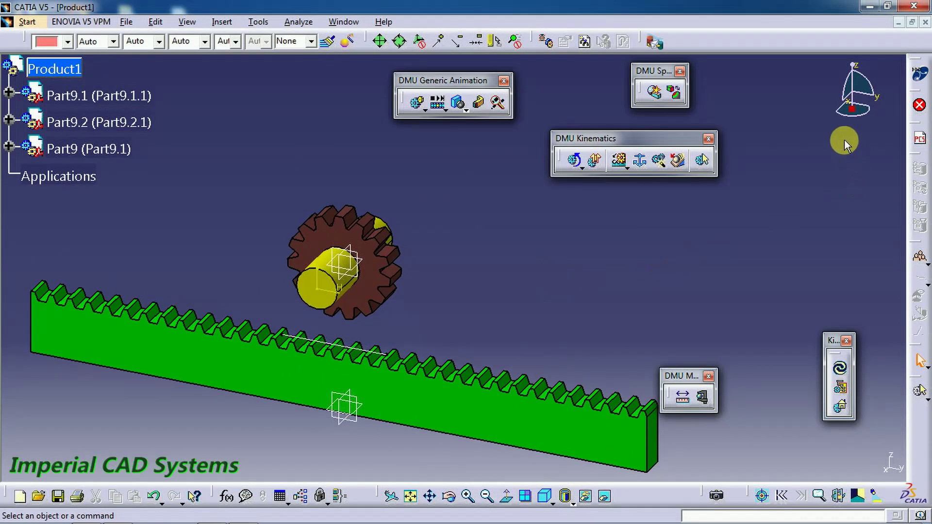
Slide the yellow shaft right along the rack toward its right end using the compass.
left_click_drag(857, 114, 324, 300)
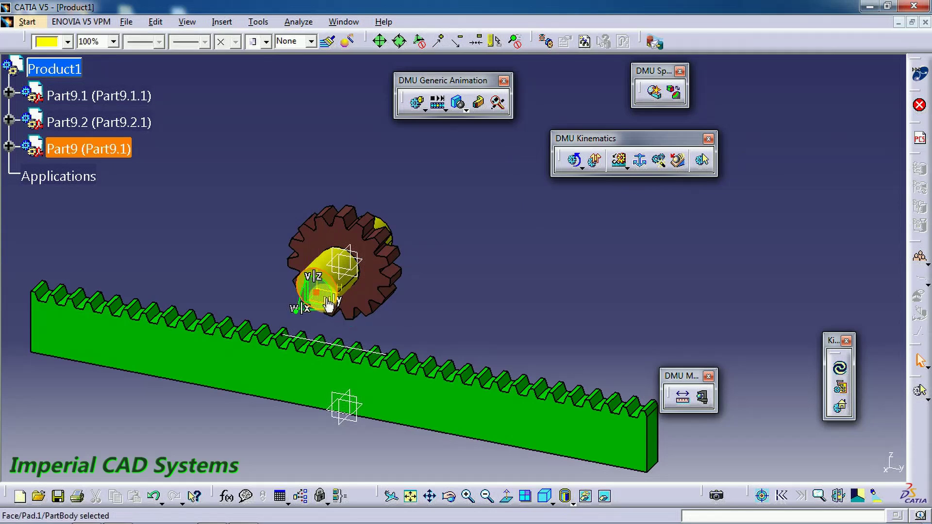
middle_click_drag(328, 294, 376, 250)
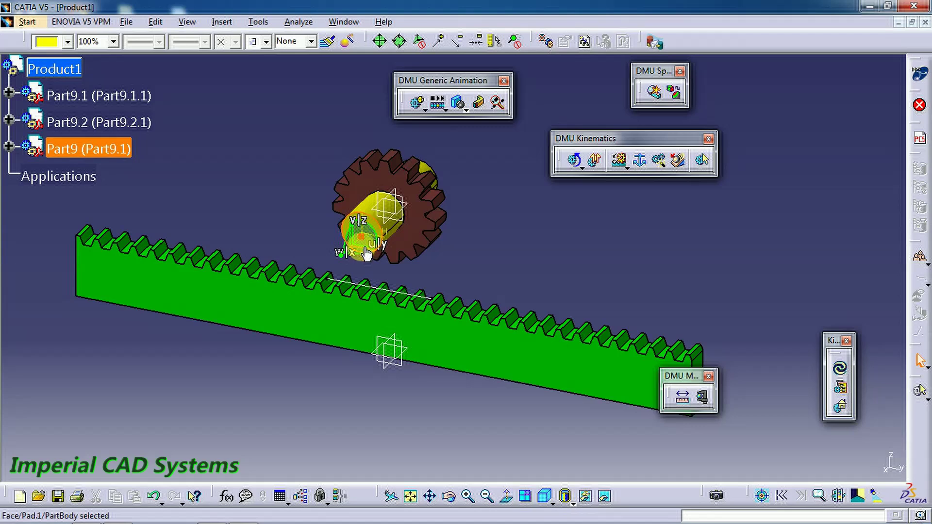
left_click_drag(369, 250, 651, 294)
left_click(570, 243)
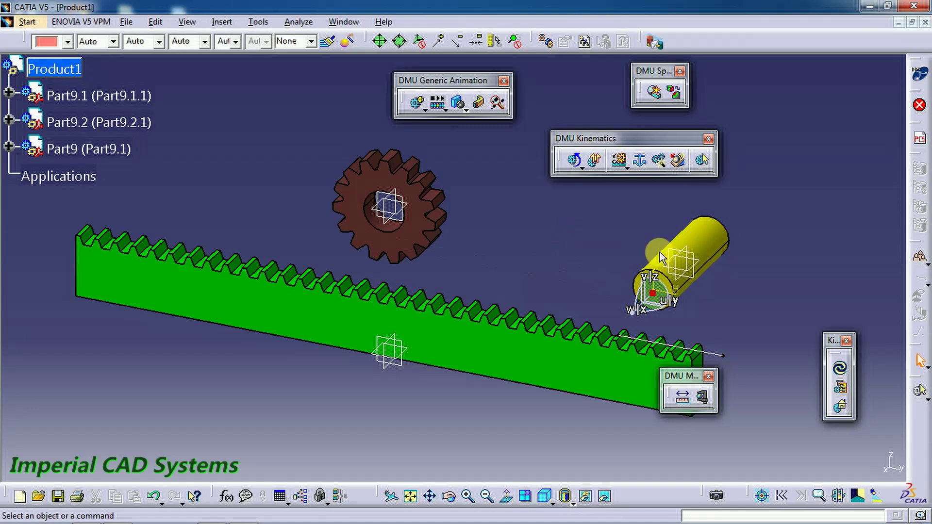
Move the gear onto the yellow shaft with the compass.
left_click_drag(659, 302, 841, 124)
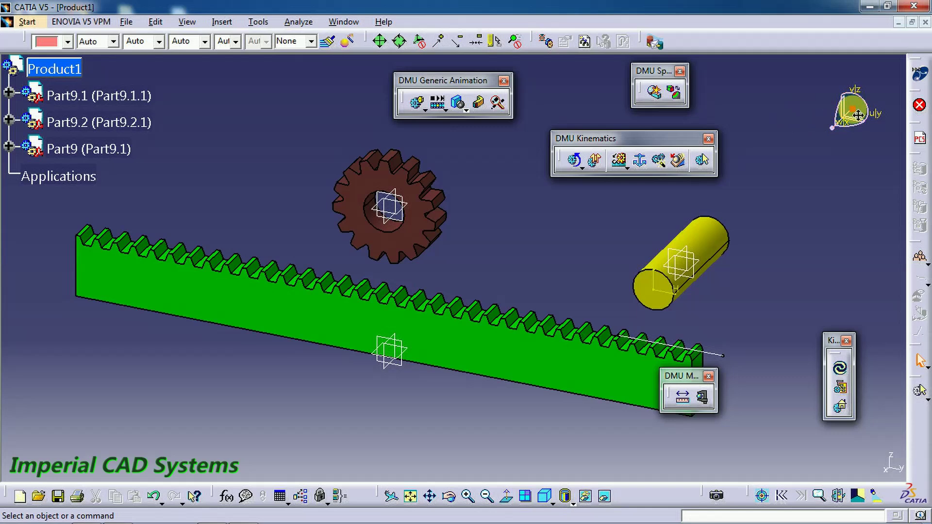
left_click_drag(858, 115, 422, 234)
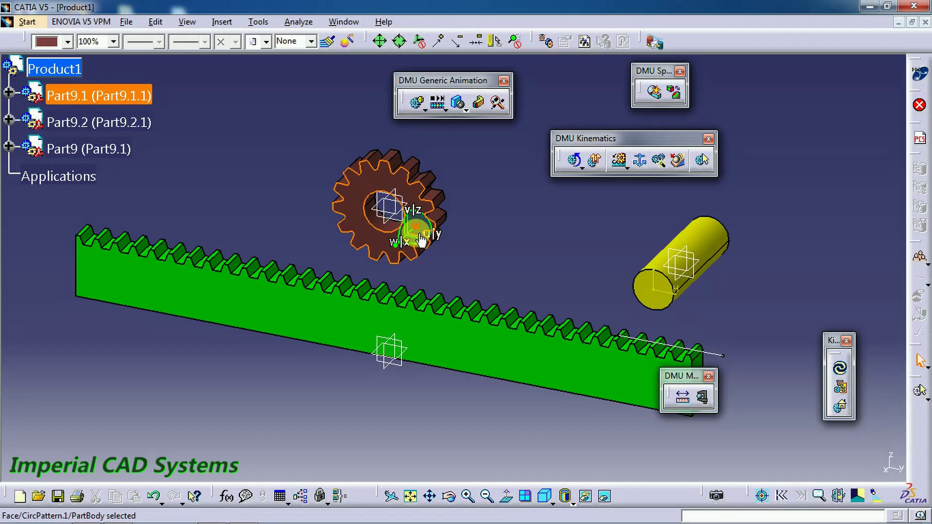
left_click_drag(421, 244, 722, 328)
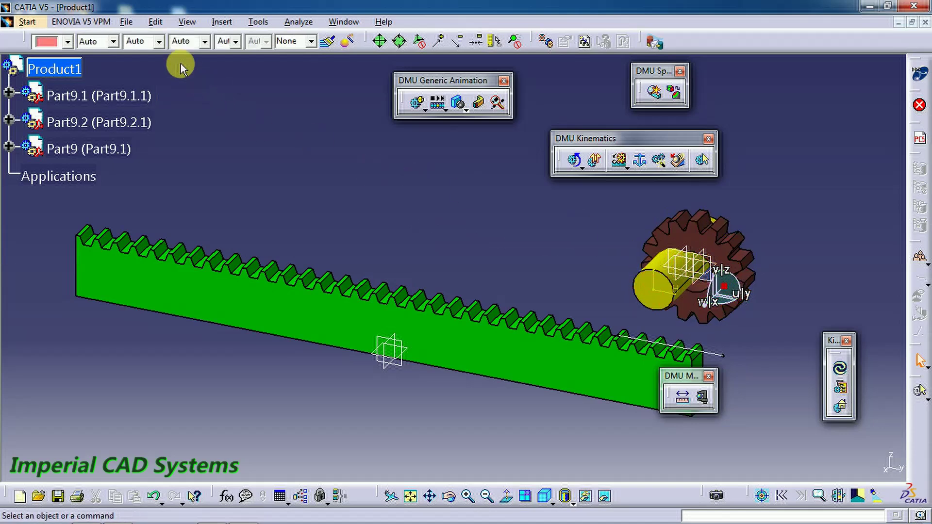
Reset the compass, reorient the view on gear, shaft and rack, and select the rack's top edge.
left_click(187, 22)
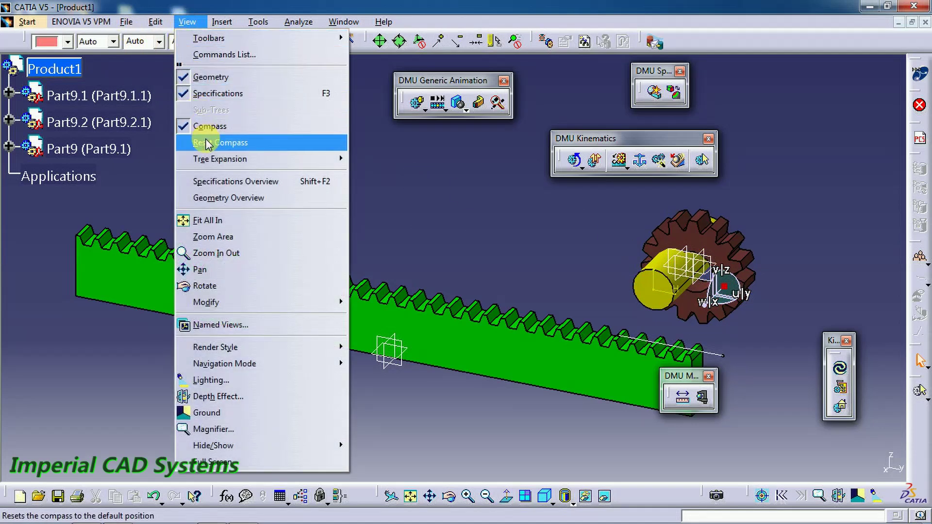
left_click(208, 142)
middle_click_drag(662, 350, 614, 306)
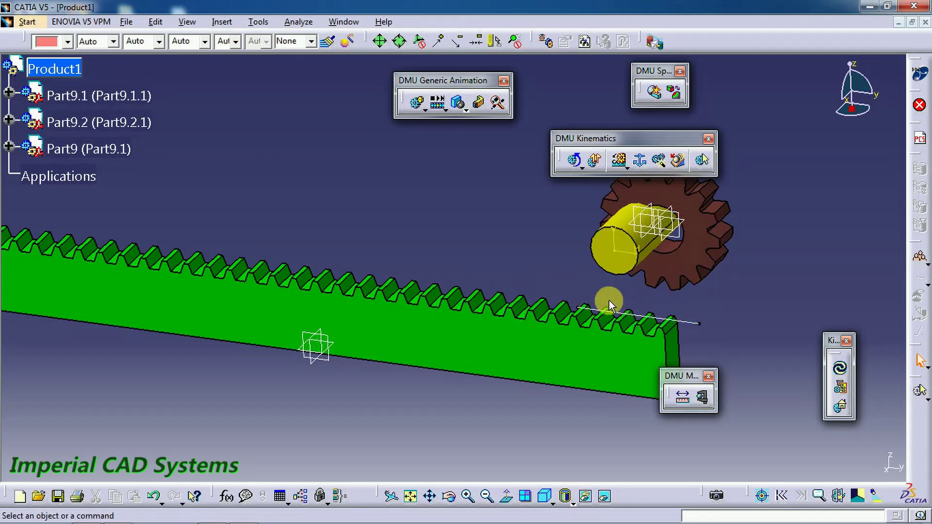
middle_click_drag(574, 306, 561, 287)
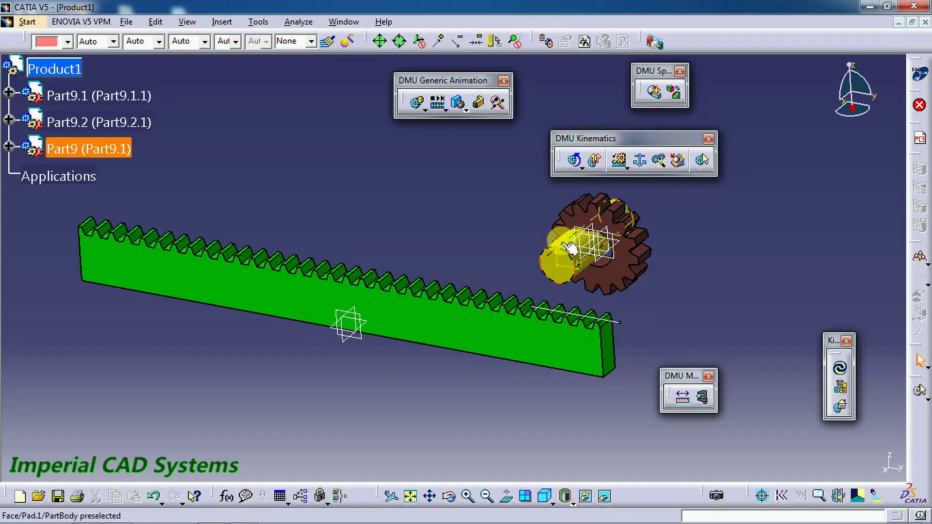
middle_click_drag(570, 249, 606, 282)
left_click(488, 222)
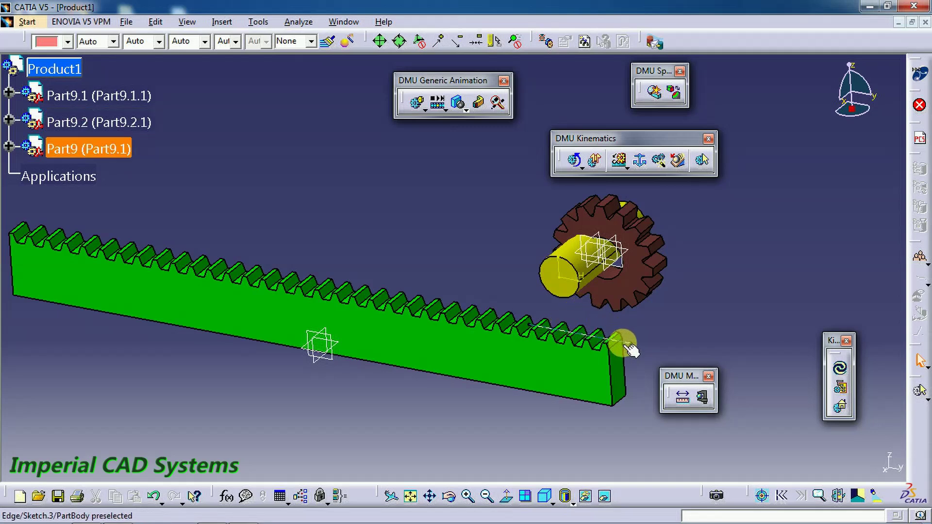
left_click(589, 340)
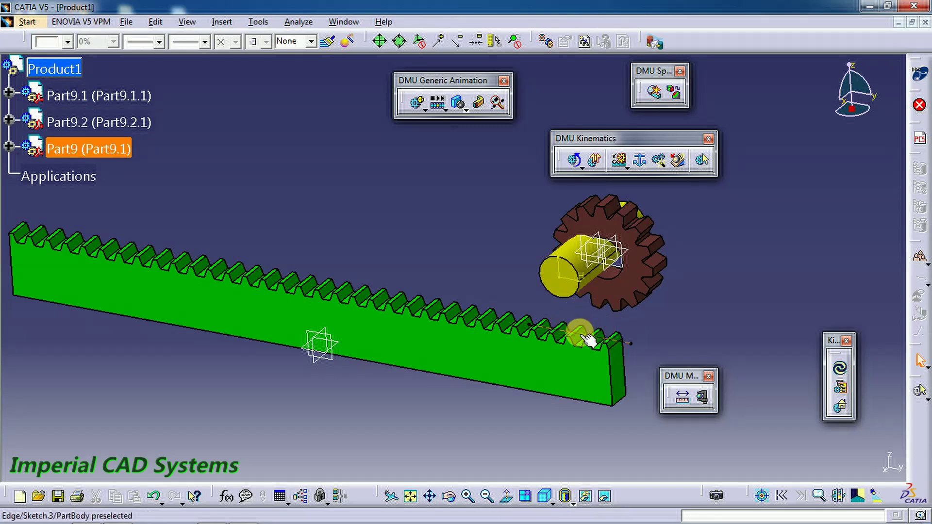
Open the shaft part rack 4.CATPart in its own window and view it diagonally.
right_click(558, 282)
mouse_move(626, 463)
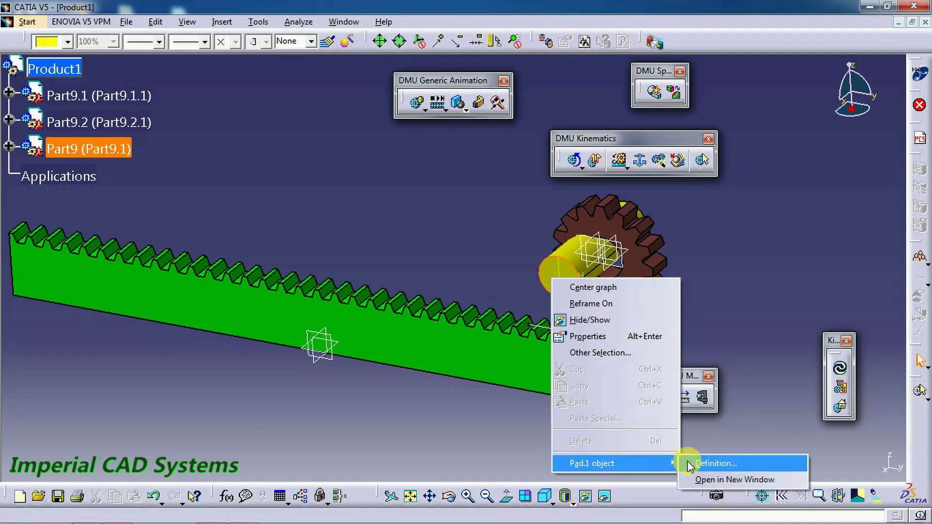
left_click(717, 480)
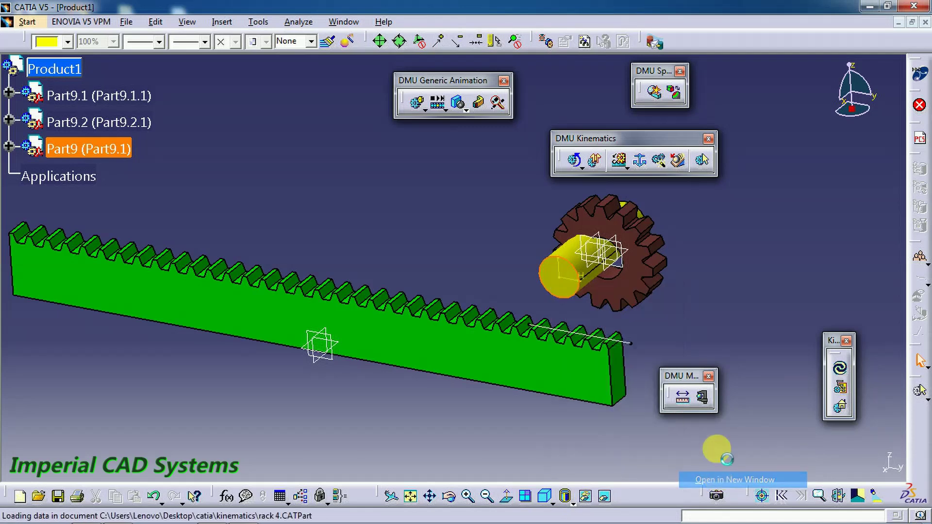
middle_click_drag(491, 306, 474, 207)
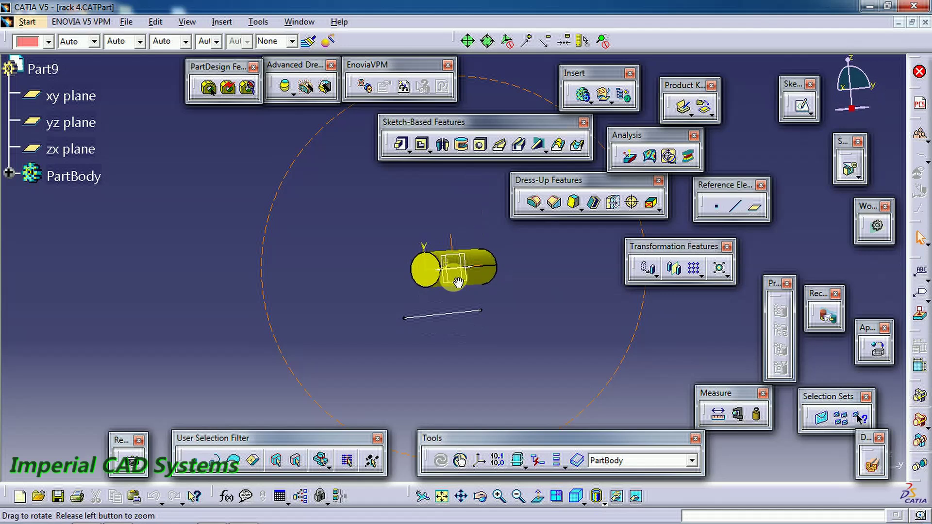
middle_click_drag(427, 266, 452, 377)
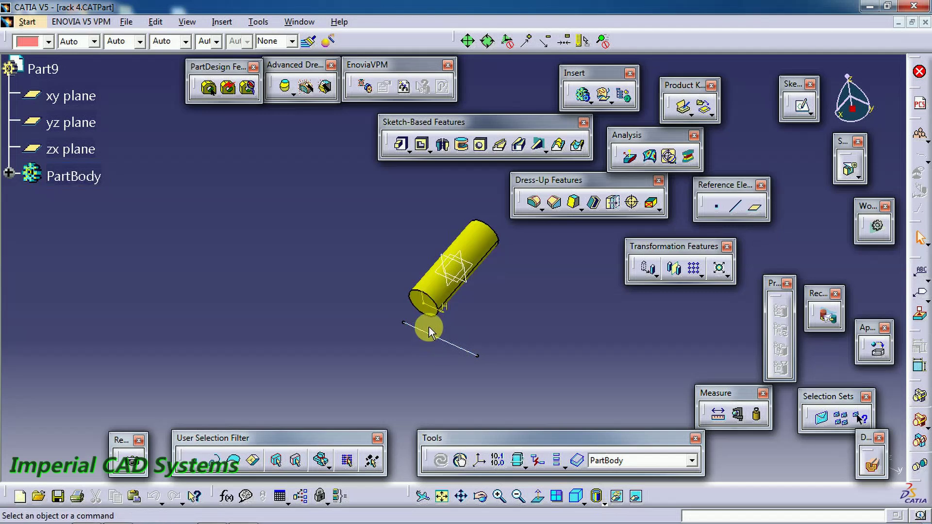
Switch back to the Product1 assembly window and pan the rack and gear left.
left_click(294, 23)
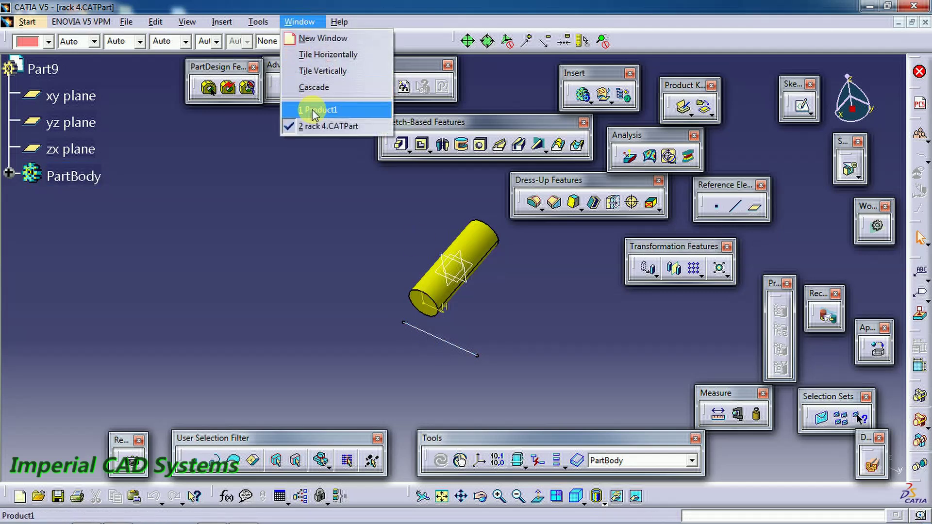
left_click(312, 108)
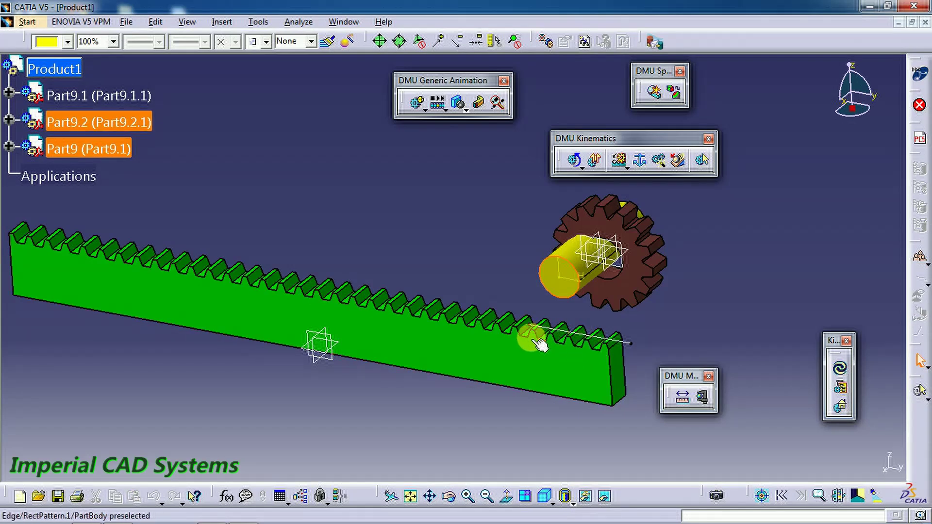
middle_click_drag(537, 340, 598, 341)
left_click(739, 254)
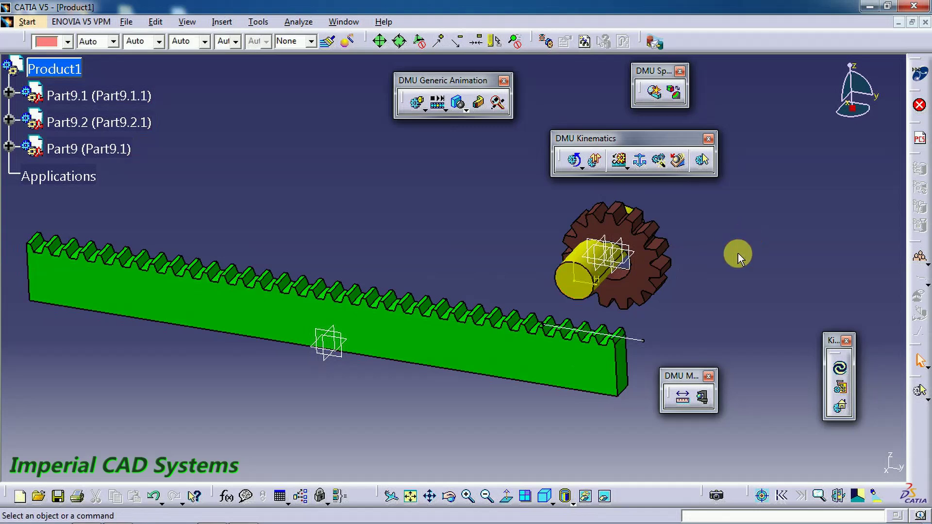
middle_click_drag(738, 254, 628, 194)
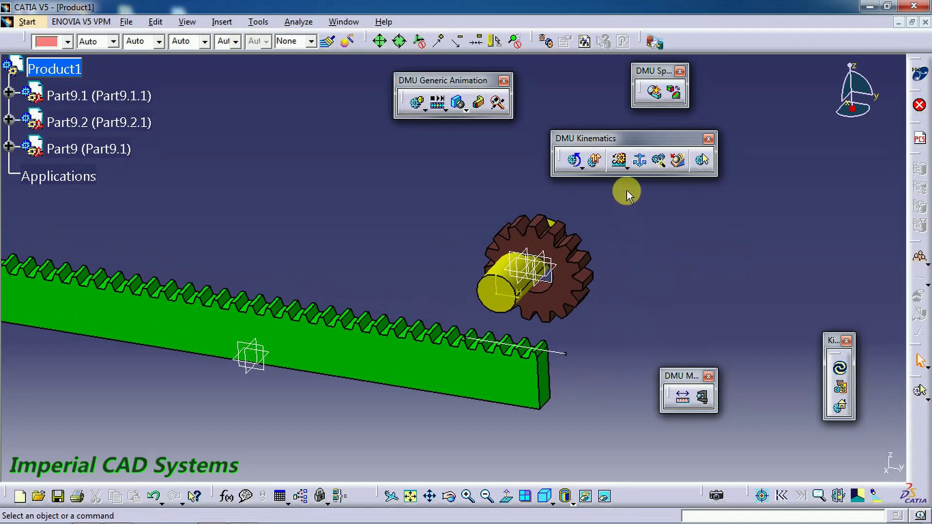
Attempt a Rack Joint and cancel it, since no mechanism exists yet.
left_click(621, 162)
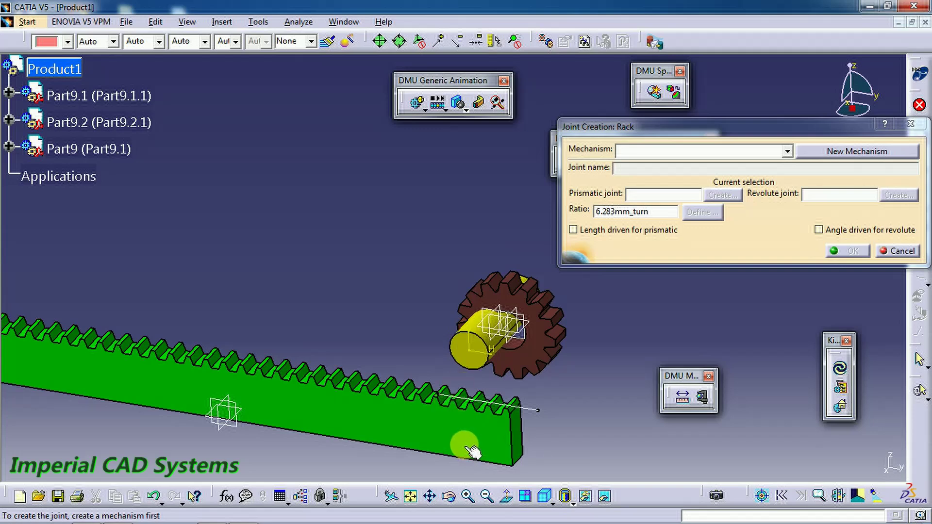
left_click(904, 252)
middle_click_drag(451, 374, 573, 297)
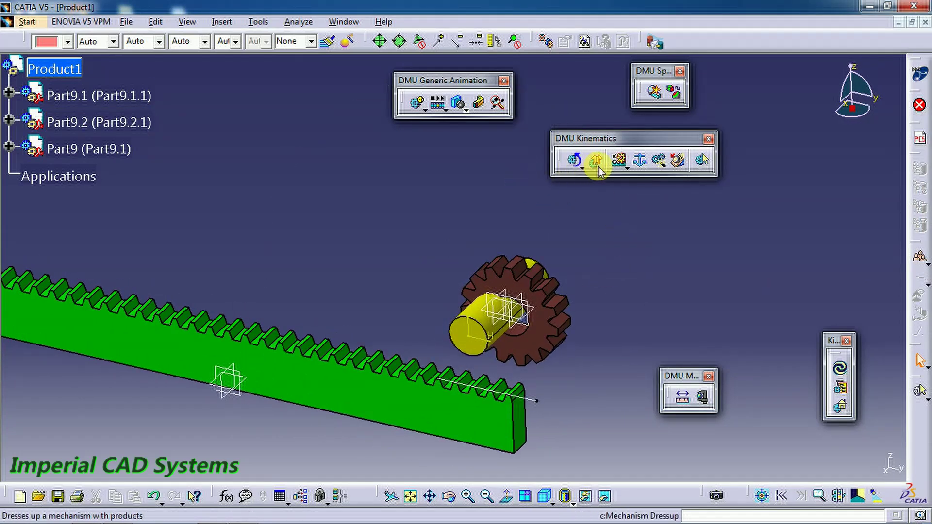
Create Mechanism.1 with the yellow shaft Part9 fixed, and start a new Rack Joint.
left_click_drag(637, 137, 628, 119)
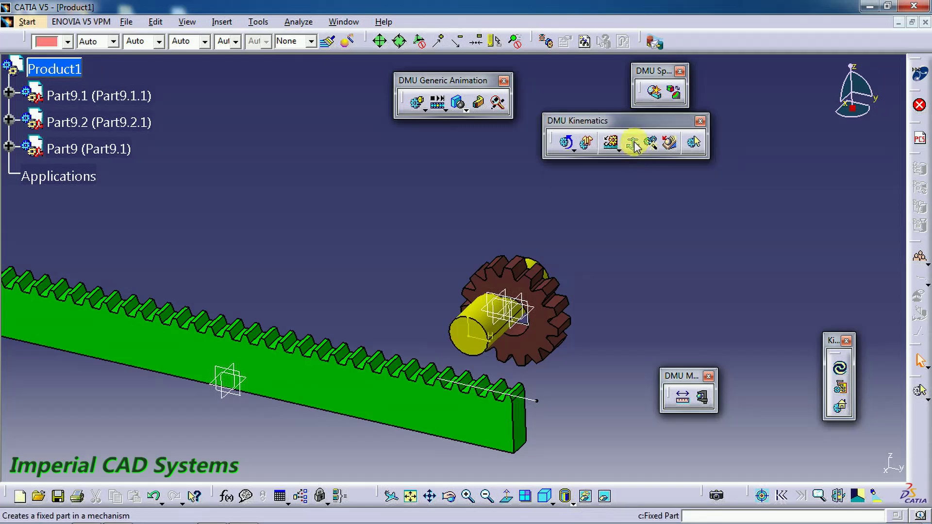
left_click(633, 144)
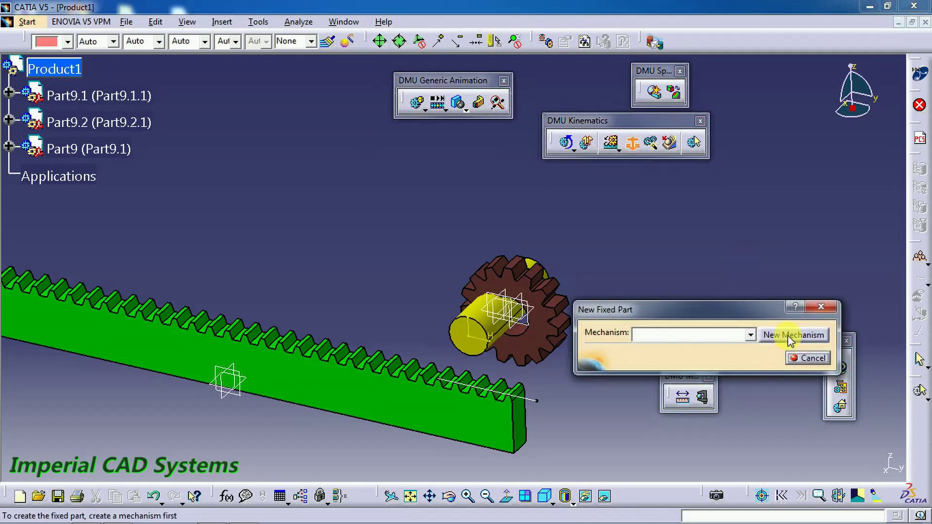
left_click(791, 336)
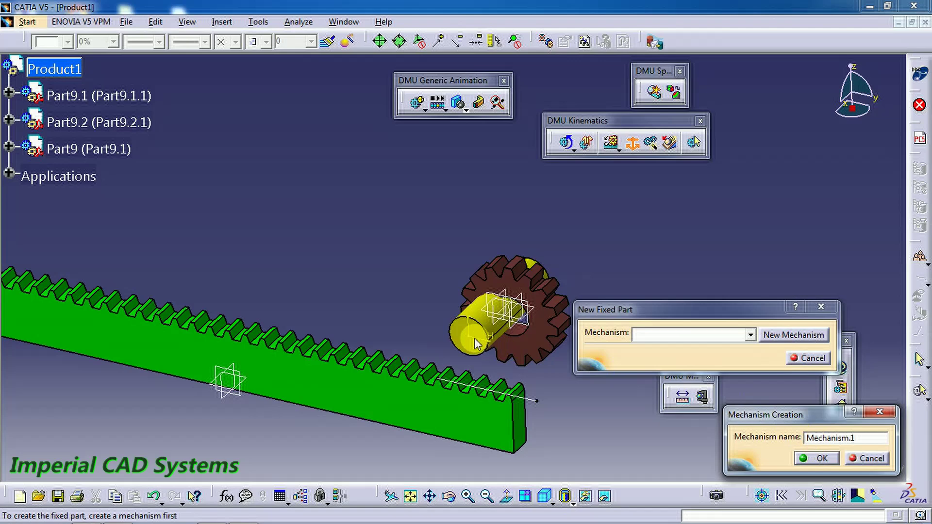
left_click(820, 459)
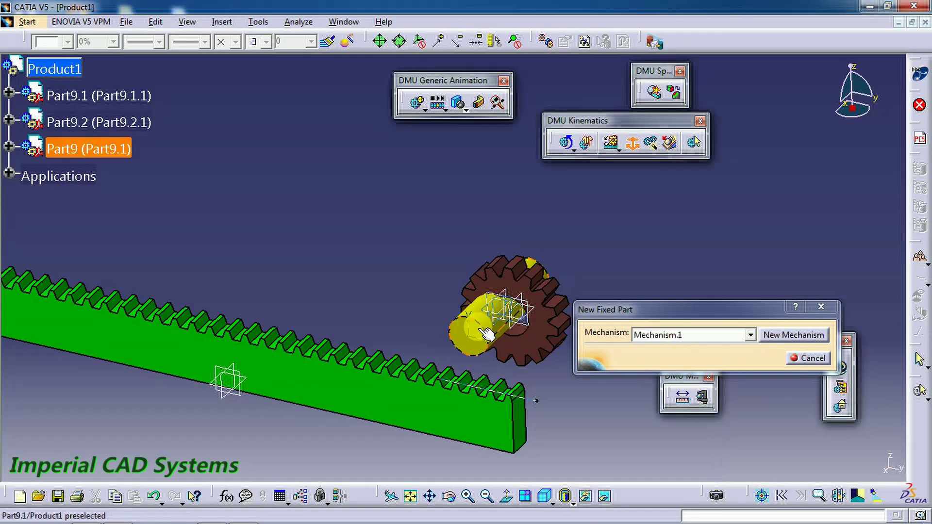
left_click(463, 333)
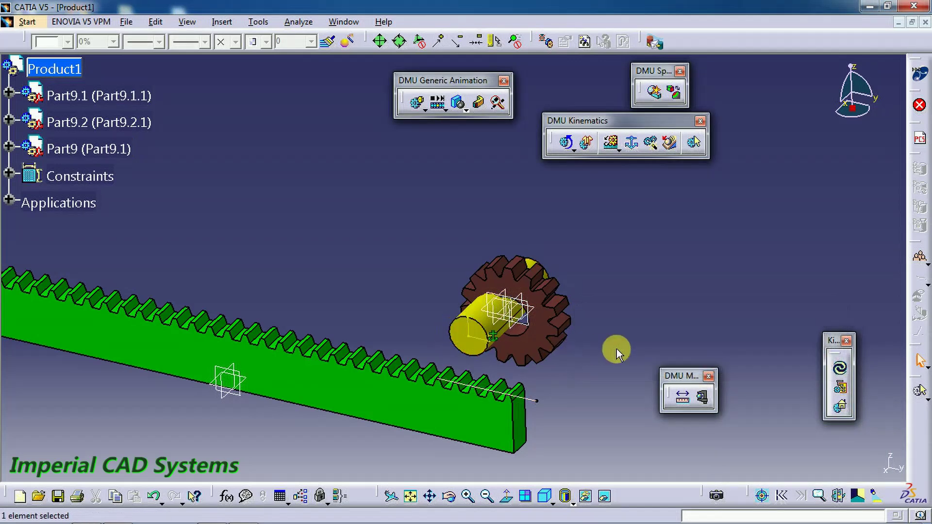
mouse_move(633, 319)
middle_mouse_down()
mouse_move(616, 327)
mouse_move(618, 344)
mouse_move(626, 329)
middle_mouse_up()
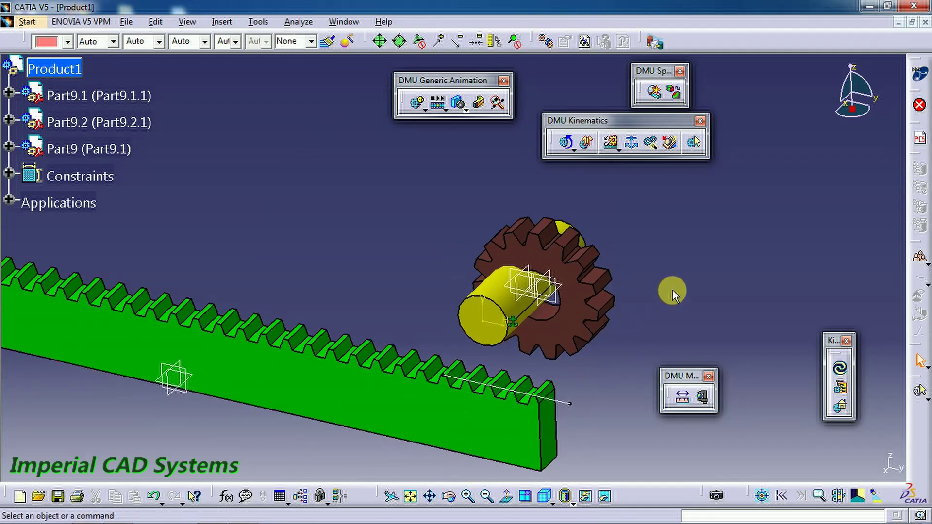
left_click(614, 142)
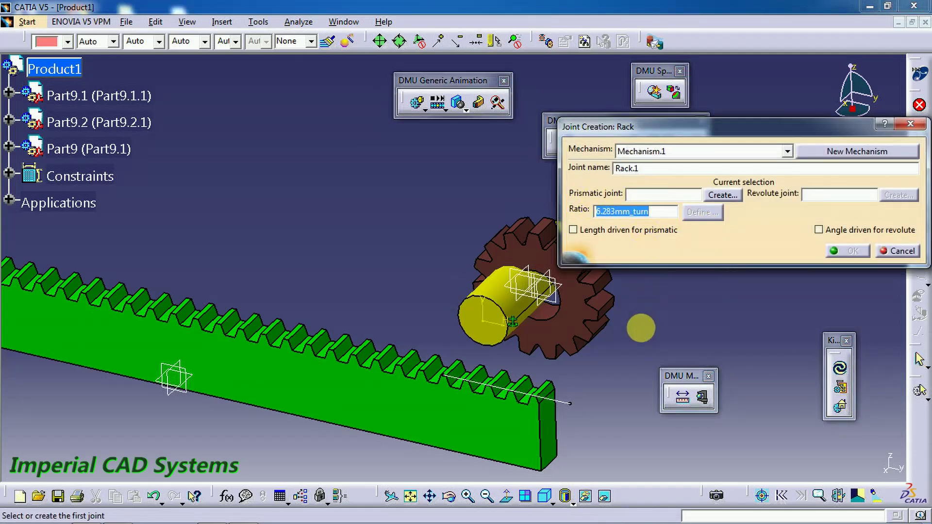
Create Prismatic.1 from the rack edge and rack sketch line, plus the rack side and shaft end faces.
middle_click_drag(642, 328, 566, 335)
left_click(720, 195)
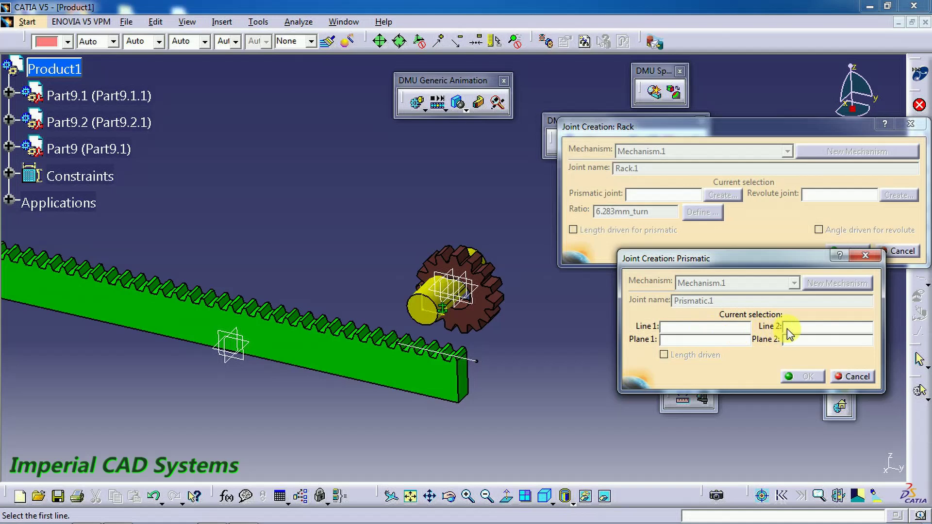
middle_click_drag(449, 376, 512, 371)
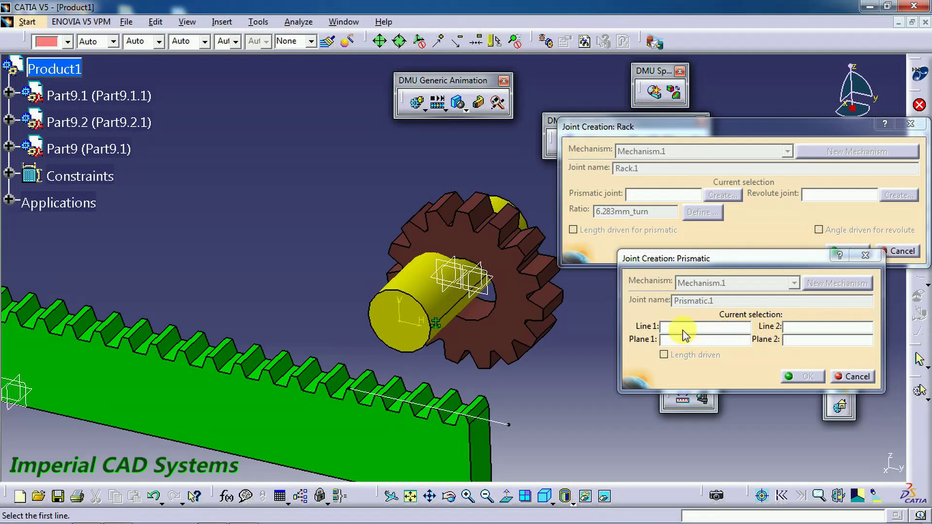
left_click(394, 414)
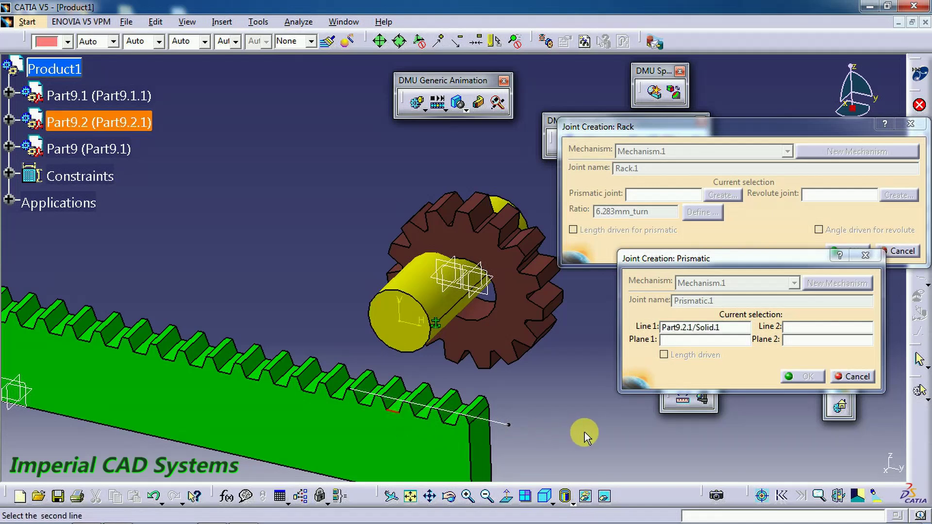
left_click(797, 333)
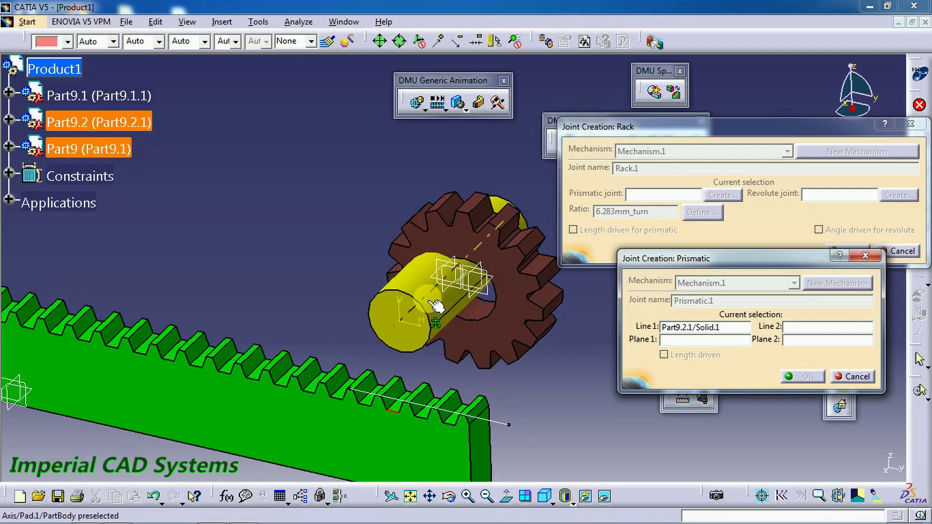
left_click(498, 429)
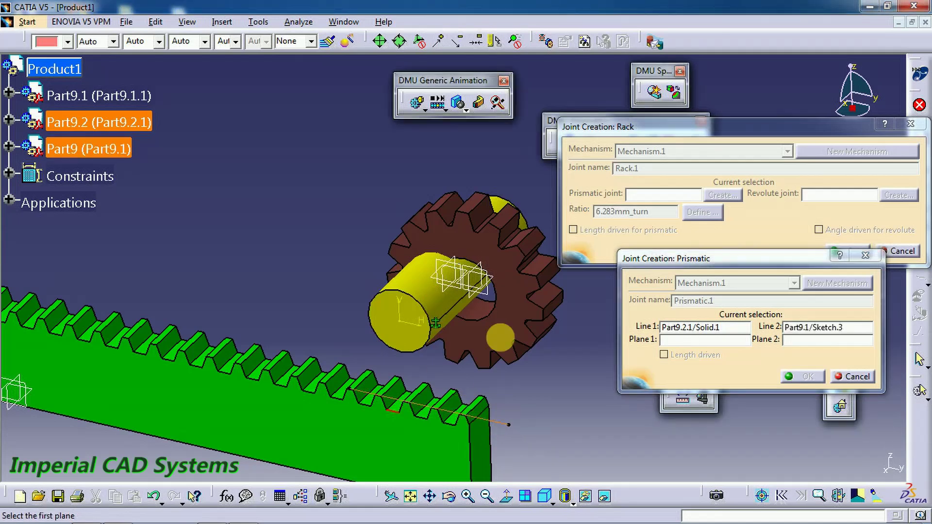
left_click(677, 340)
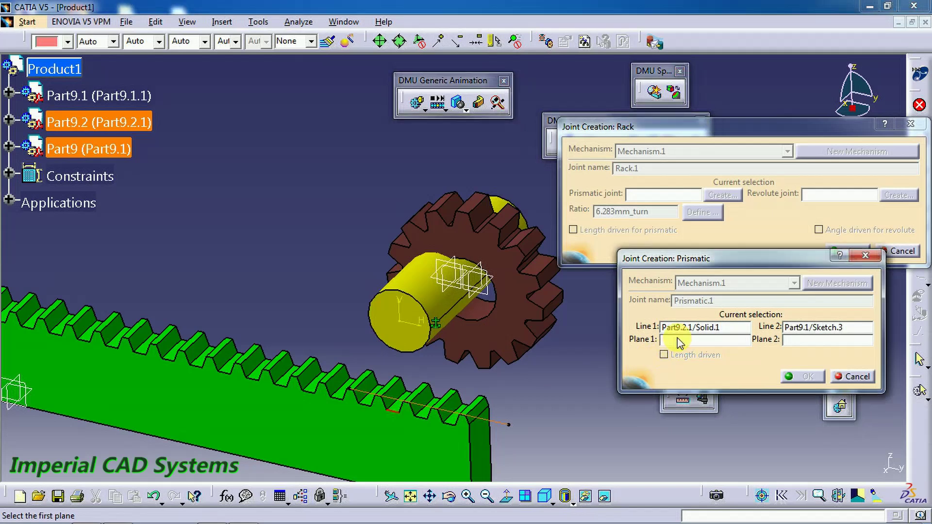
left_click(436, 461)
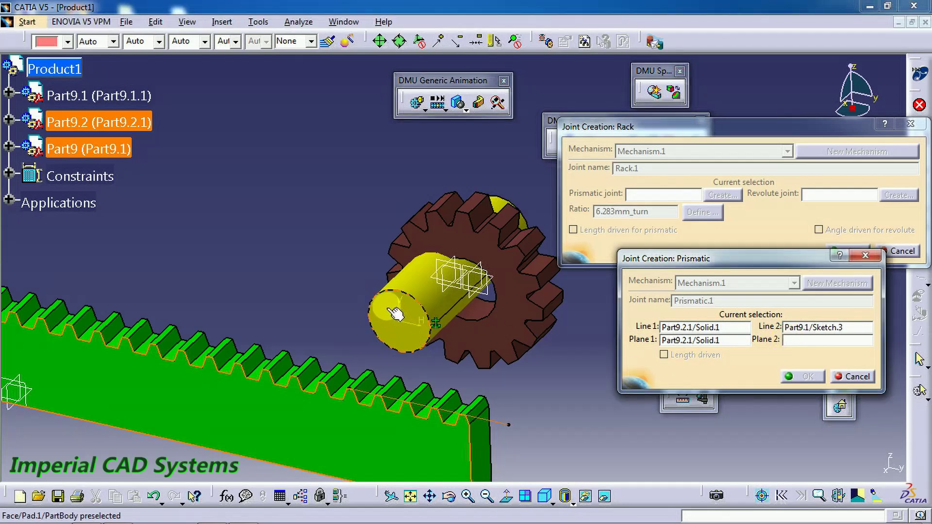
left_click(405, 329)
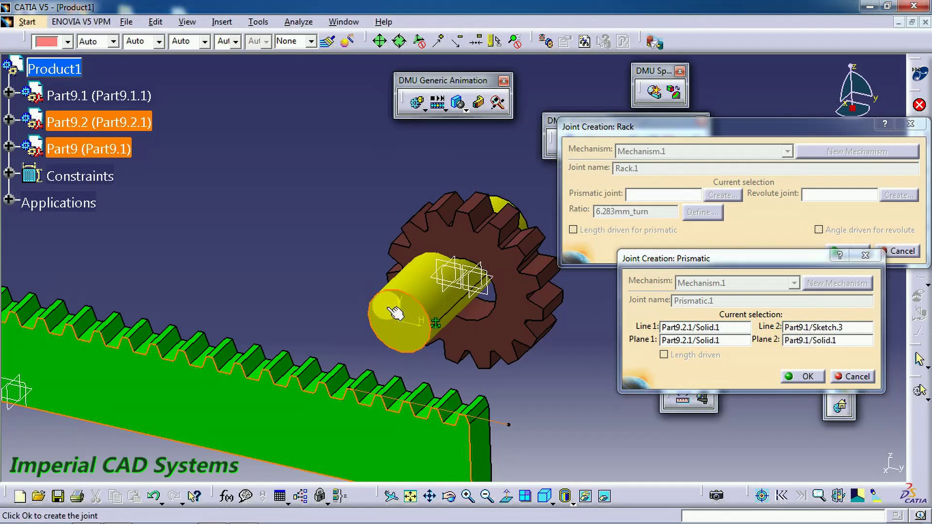
left_click(816, 377)
Create Revolute.2 between gear and shaft from two axes and two planes, completing Rack.1.
middle_click_drag(574, 371, 462, 404)
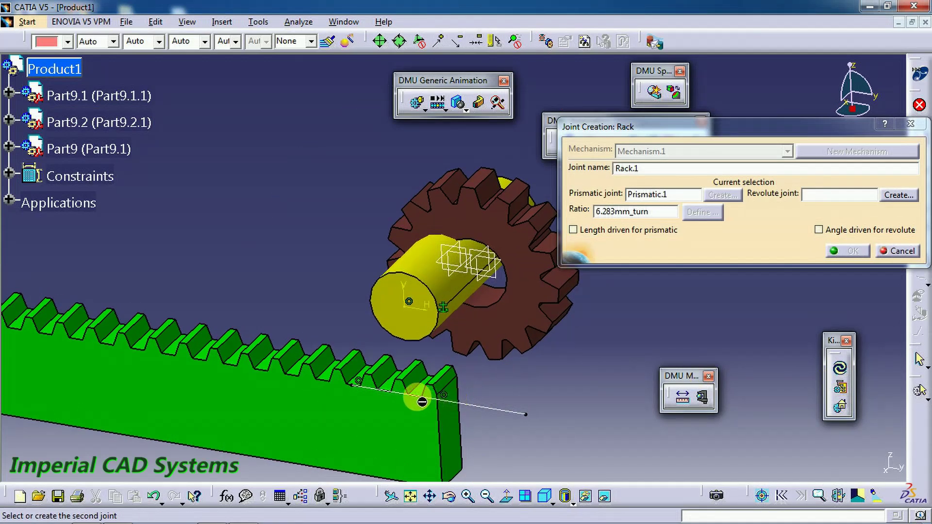
middle_click_drag(480, 319, 577, 388)
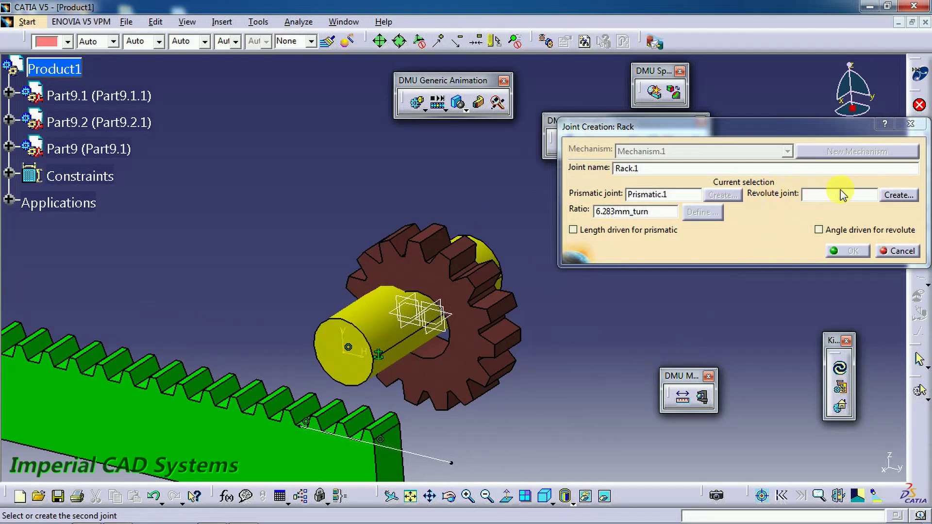
left_click(896, 195)
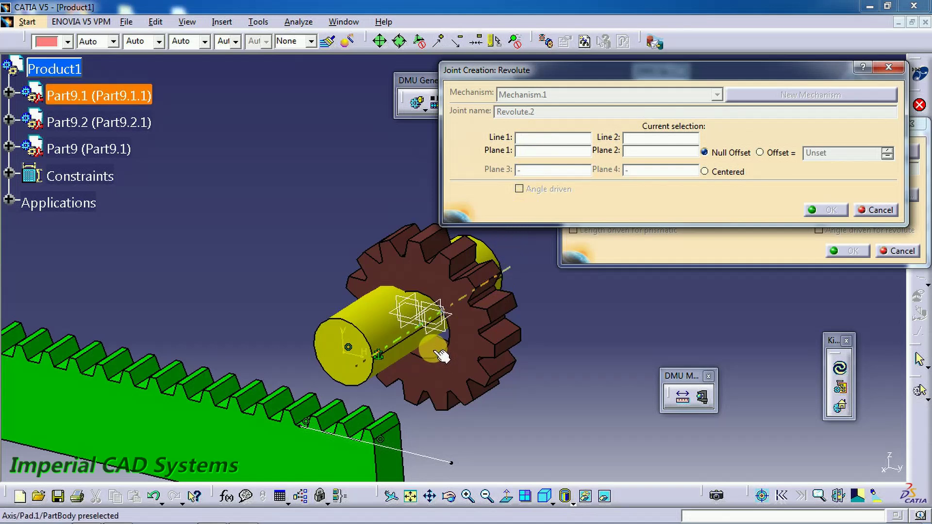
left_click(440, 355)
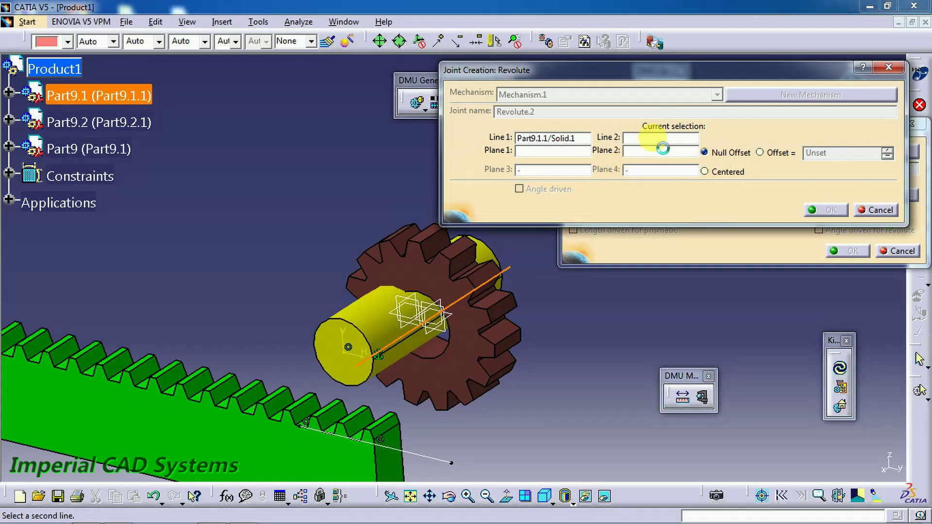
left_click(381, 319)
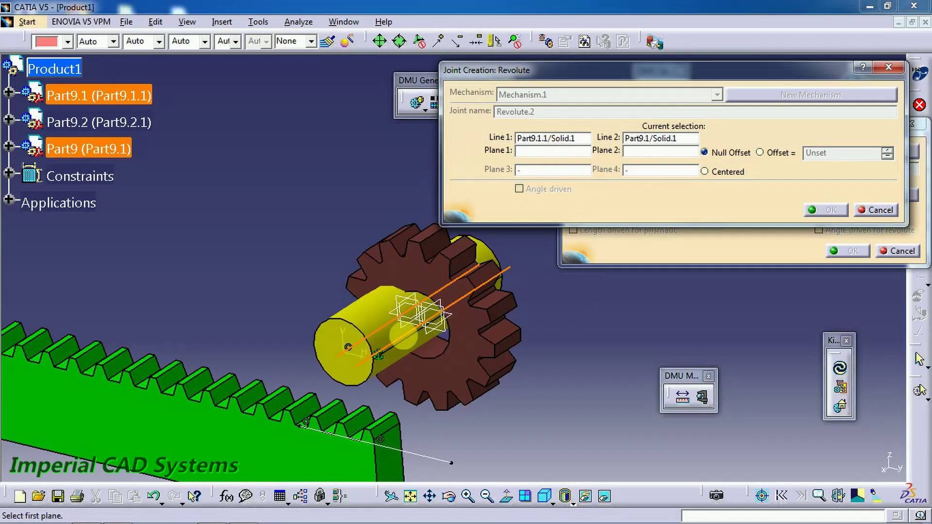
left_click(482, 332)
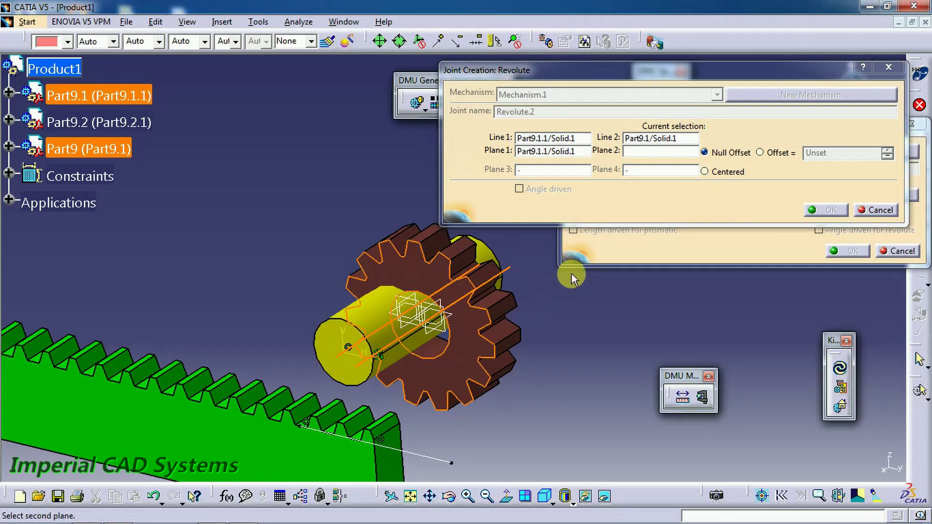
left_click(325, 338)
middle_click_drag(449, 383, 544, 302)
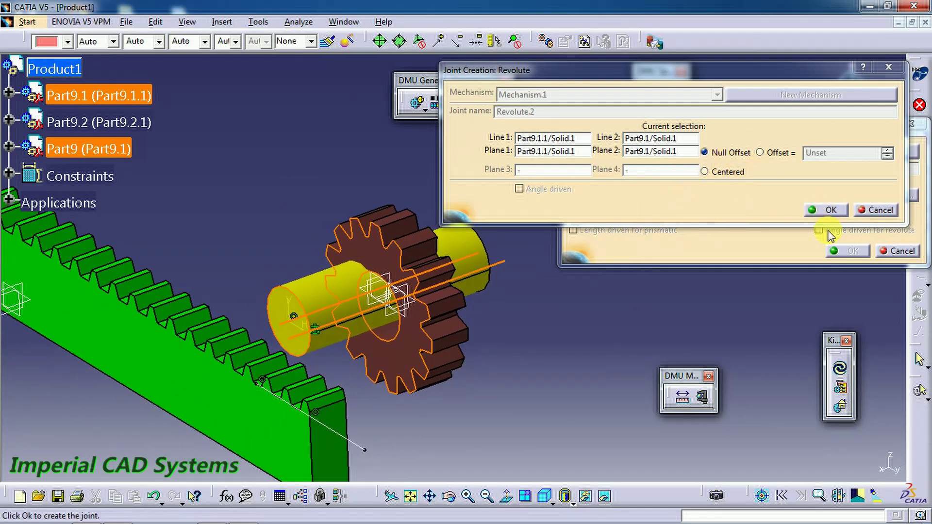
left_click(831, 210)
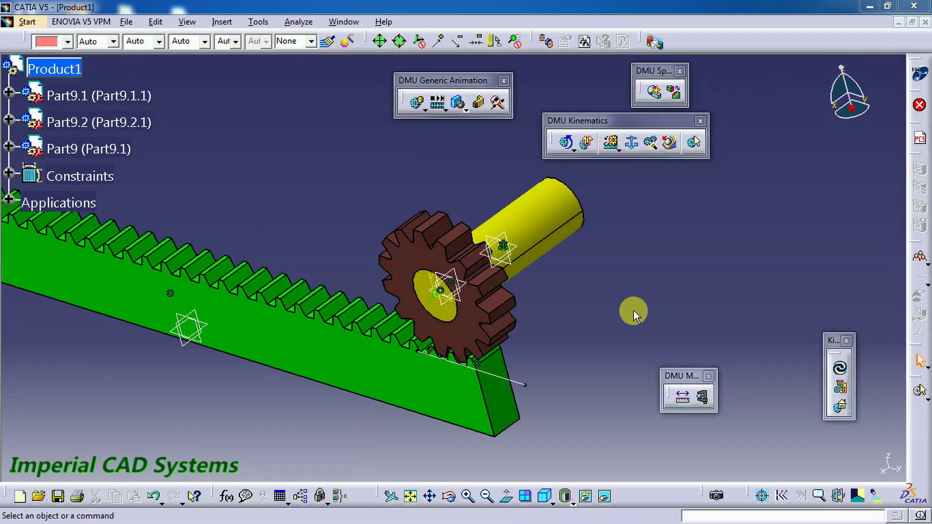
middle_click_drag(594, 298, 442, 295)
middle_click_drag(543, 349, 534, 340)
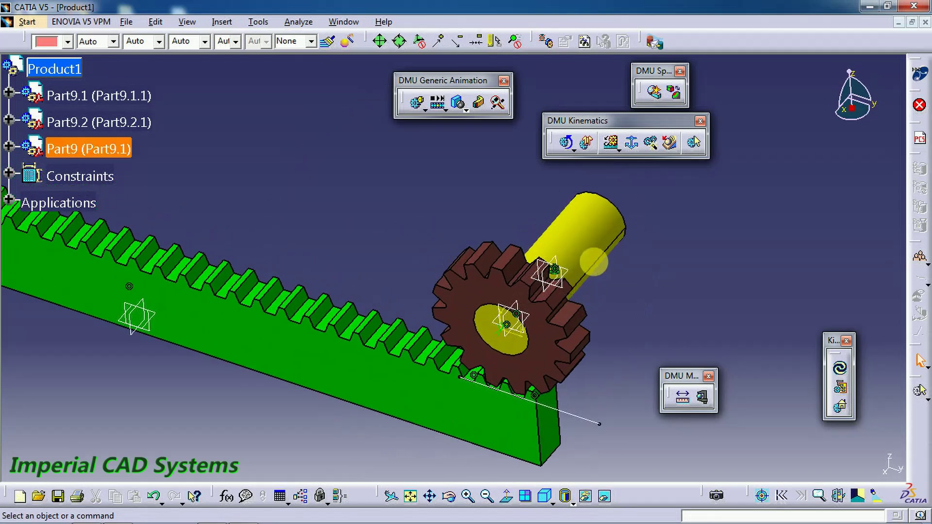
left_click(517, 346)
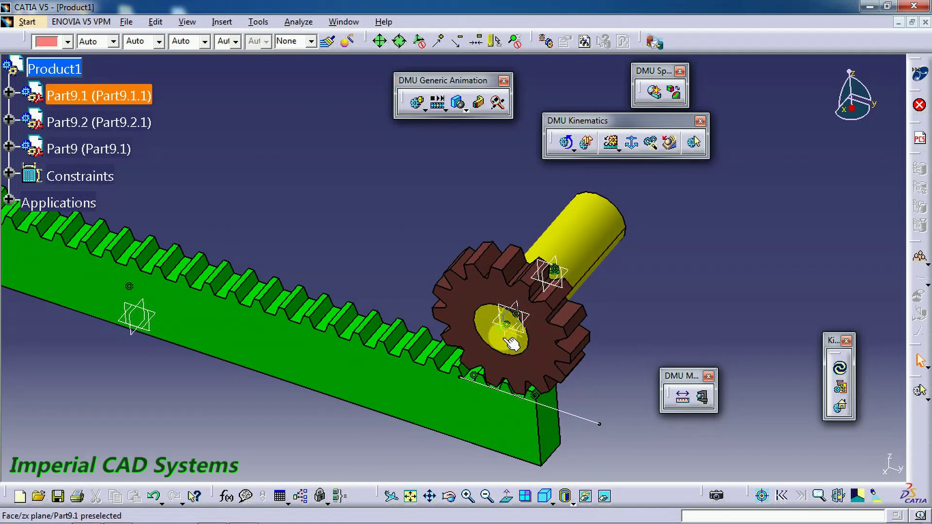
middle_click_drag(517, 346, 520, 301)
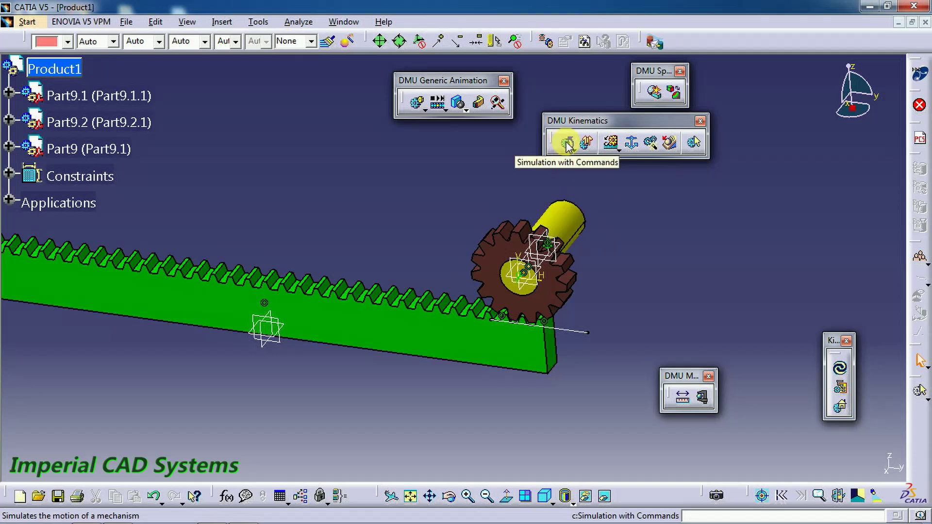
left_click(415, 101)
Start a simulation on Mechanism.1, slide the rack to 66, then return it to the start.
left_click(630, 240)
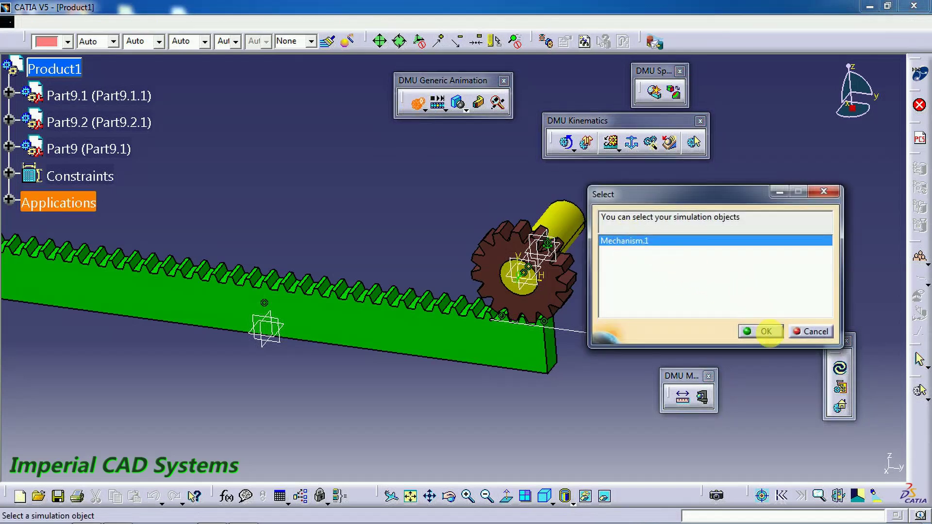
left_click(770, 333)
middle_click_drag(410, 312, 543, 343)
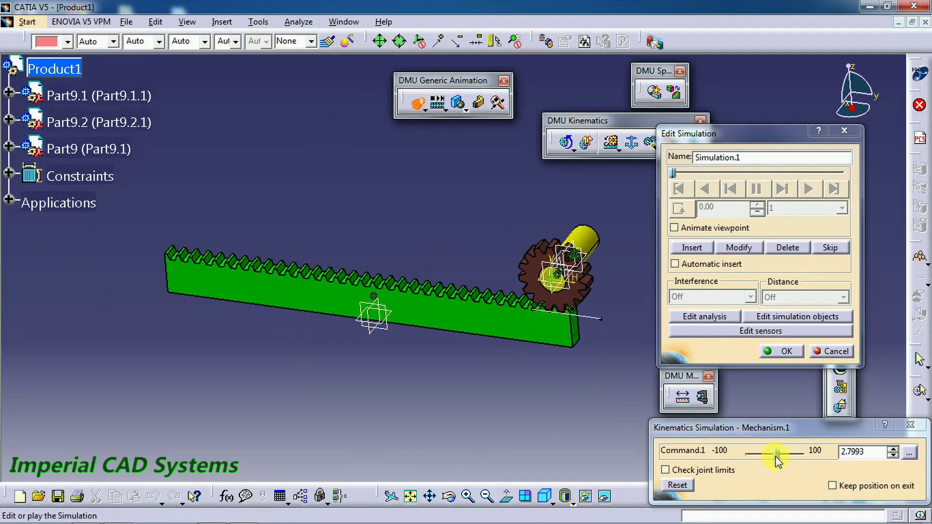
left_click_drag(777, 461, 815, 464)
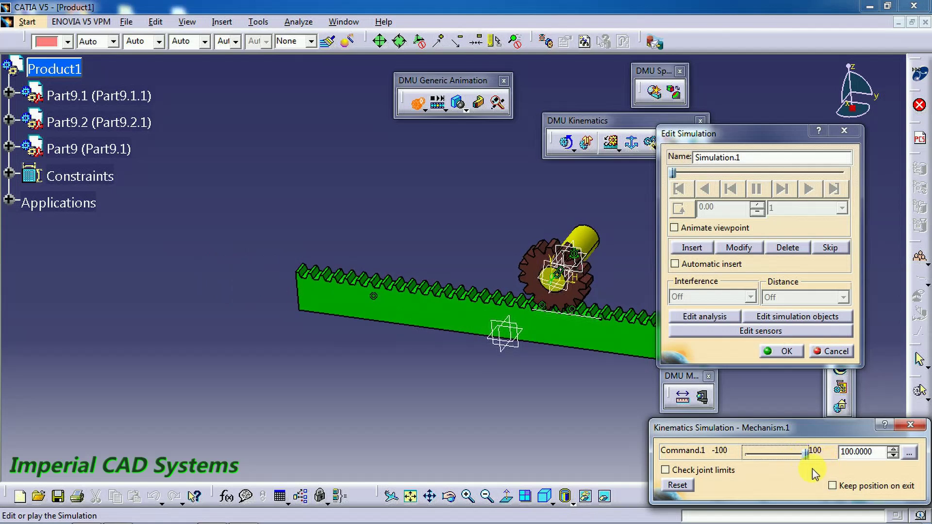
middle_click(520, 272)
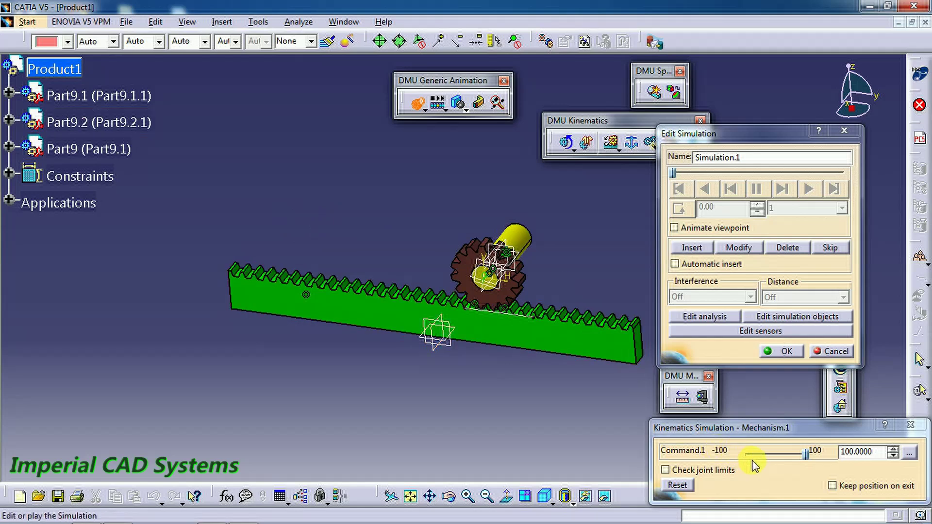
left_click(678, 485)
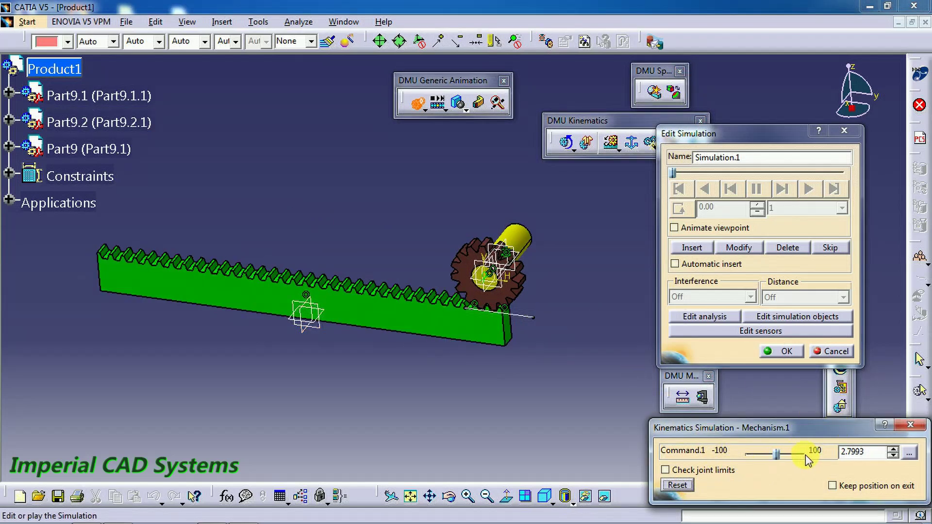
Raise Command.1's range to -100 to 300 and drive the rack to 300.
left_click(910, 454)
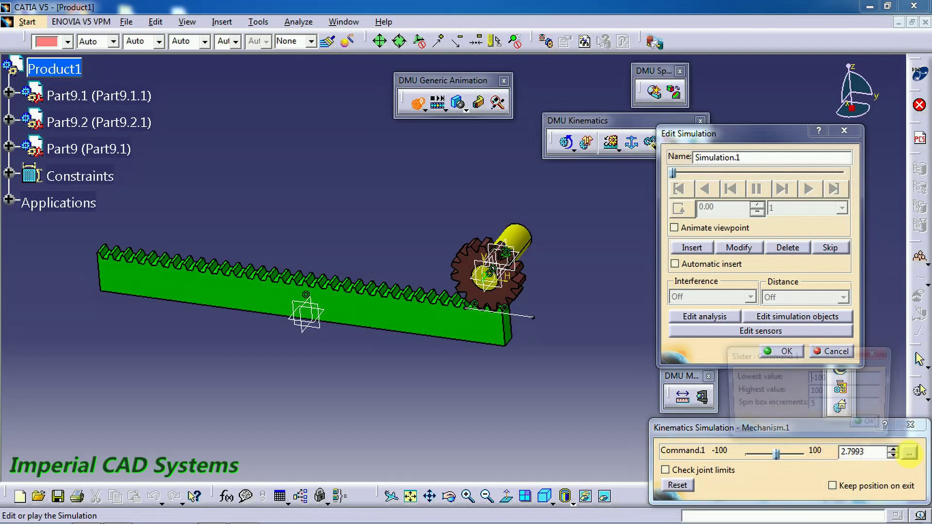
key("Tab")
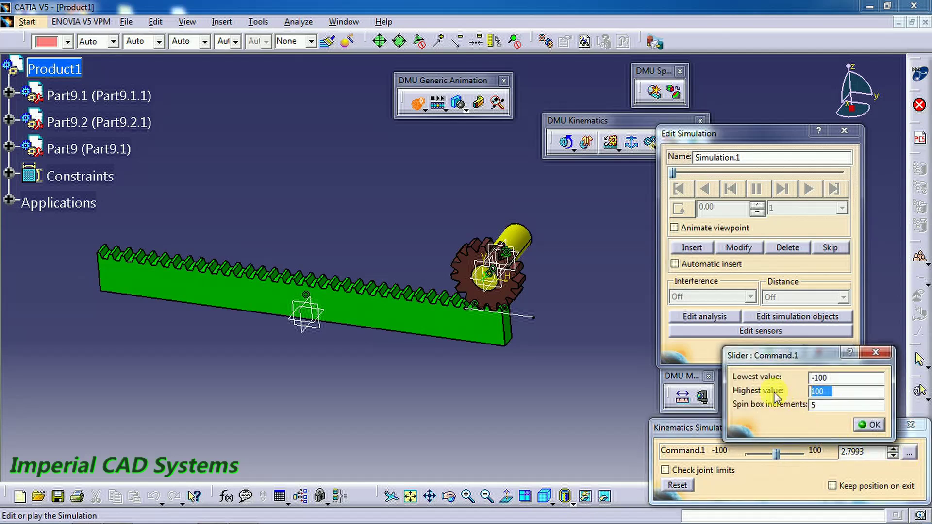
left_click(872, 425)
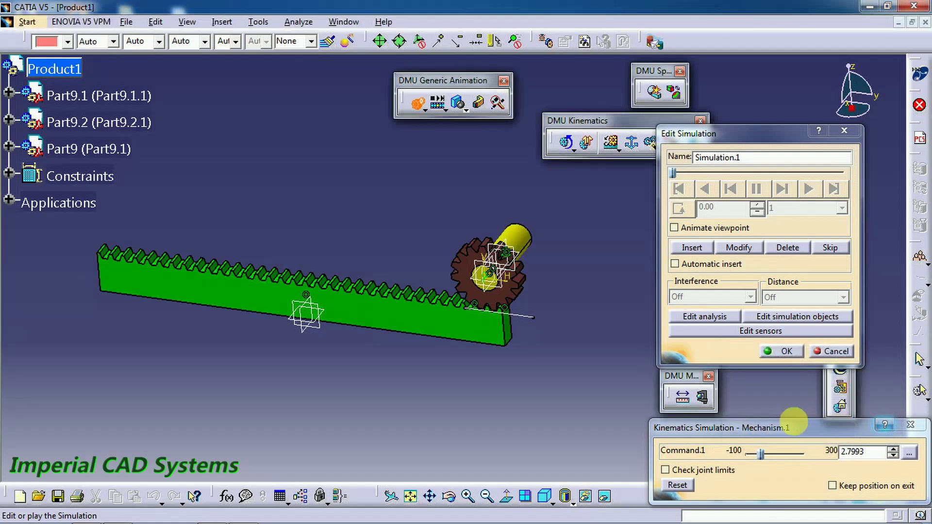
left_click_drag(759, 453, 798, 455)
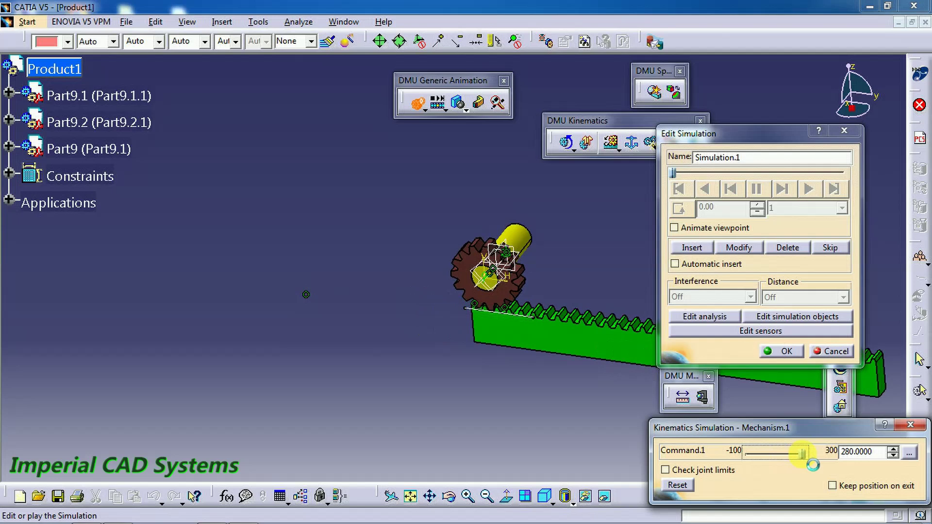
left_click_drag(813, 465, 820, 465)
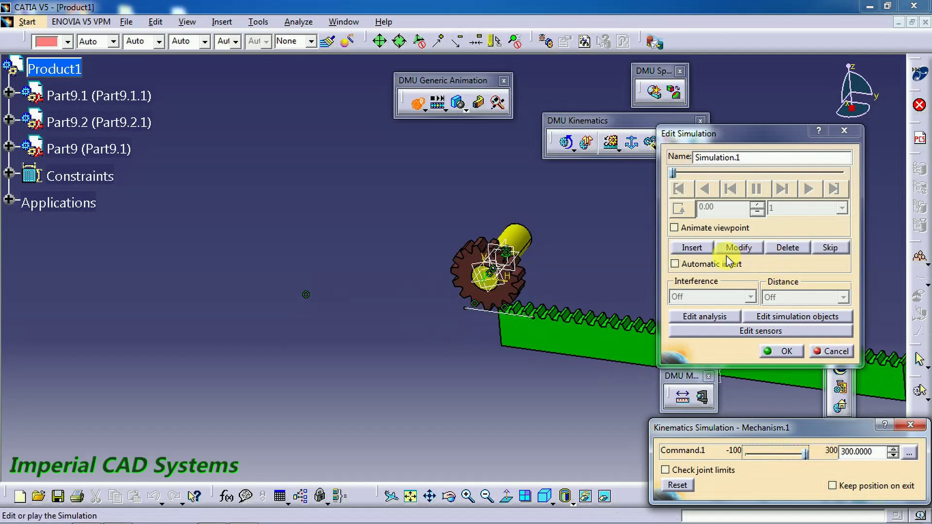
Record the rack position as a simulation step and play it backwards at interpolation step 0.01.
left_click(701, 249)
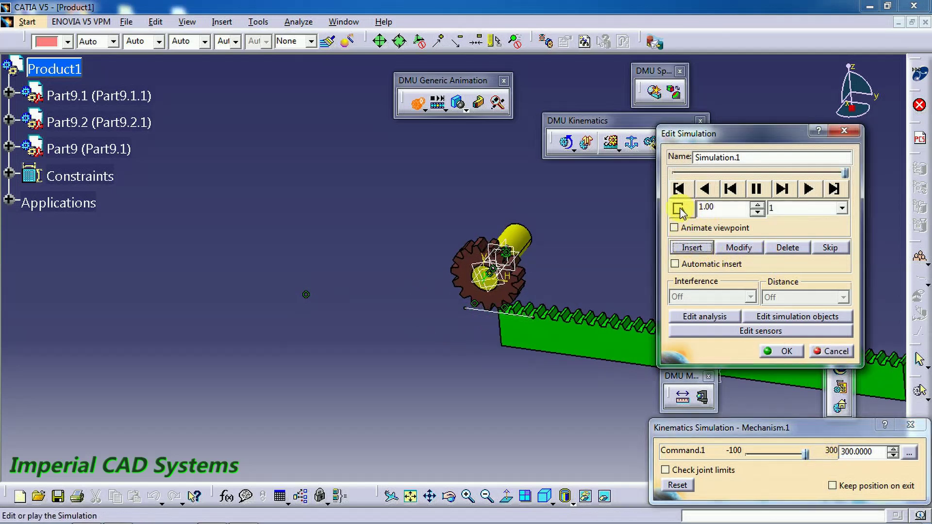
left_click(788, 212)
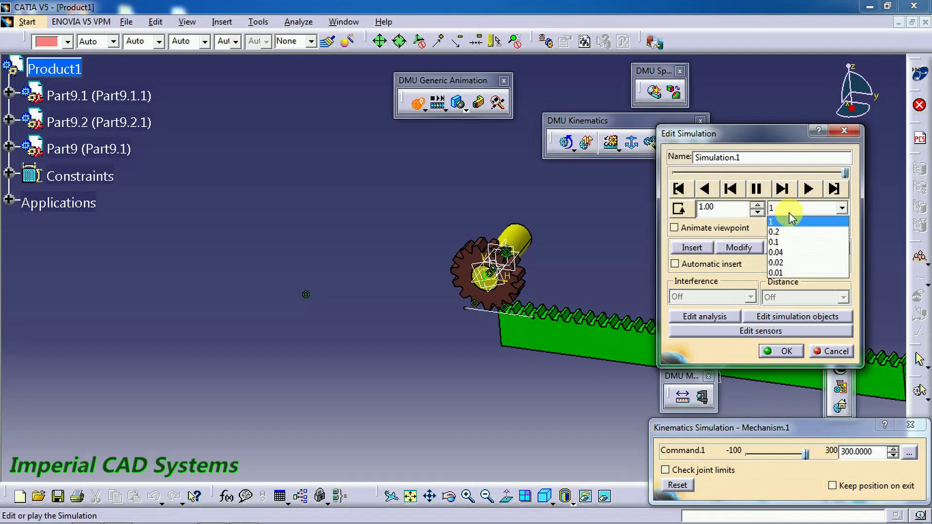
left_click(787, 274)
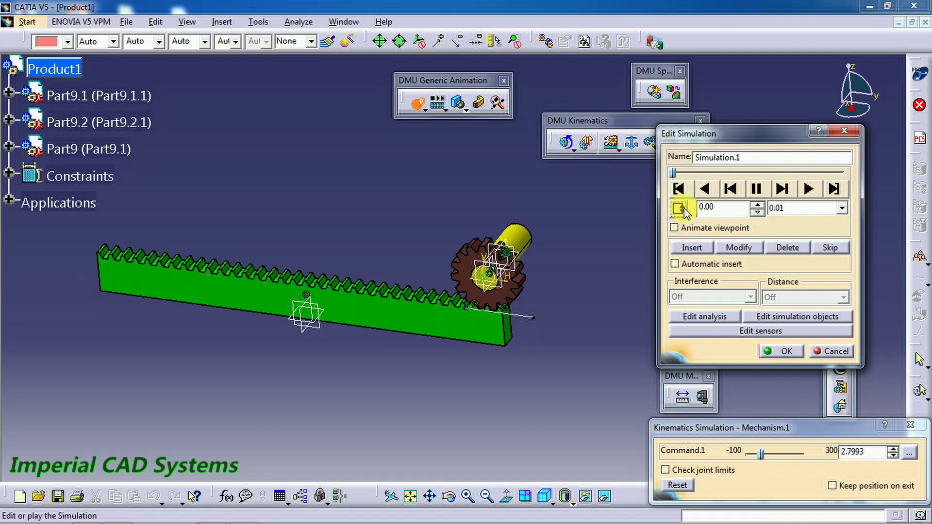
left_click(706, 190)
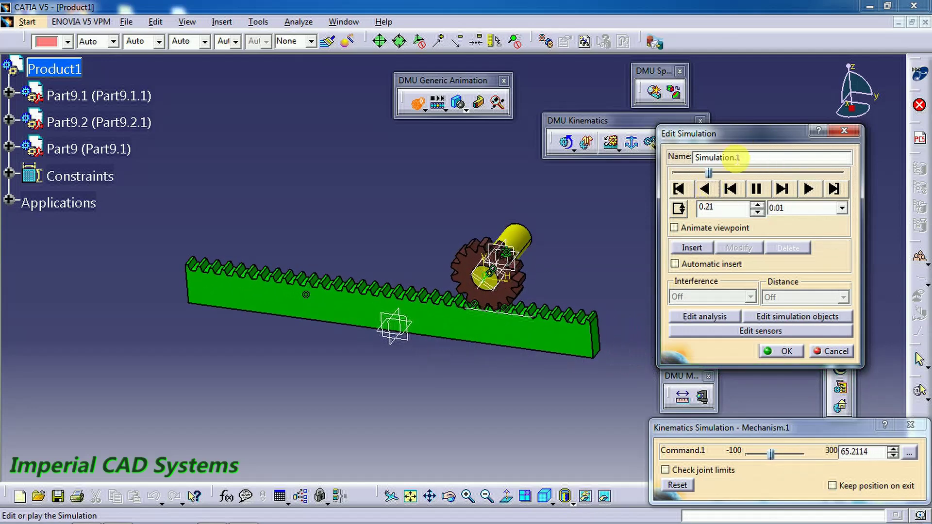
Change the interpolation step to 0.04 and collapse the specification tree.
left_click(842, 208)
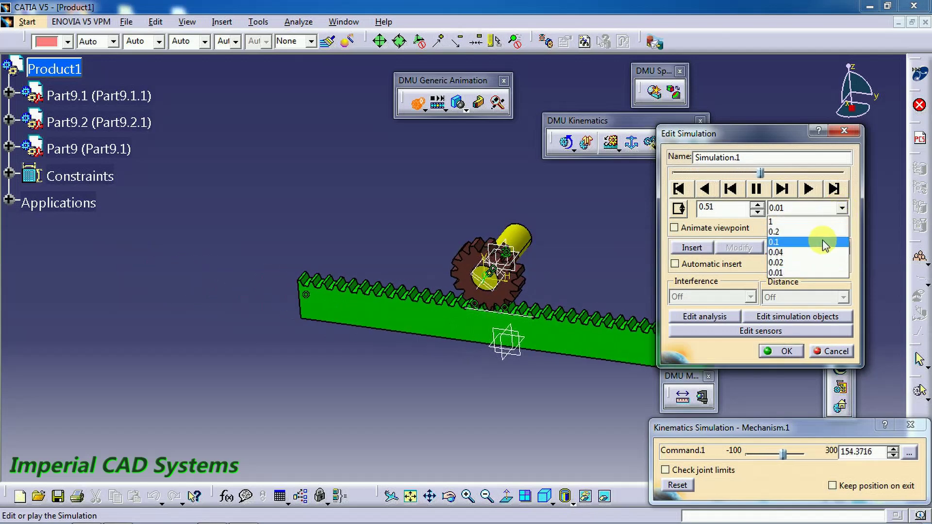
left_click(821, 251)
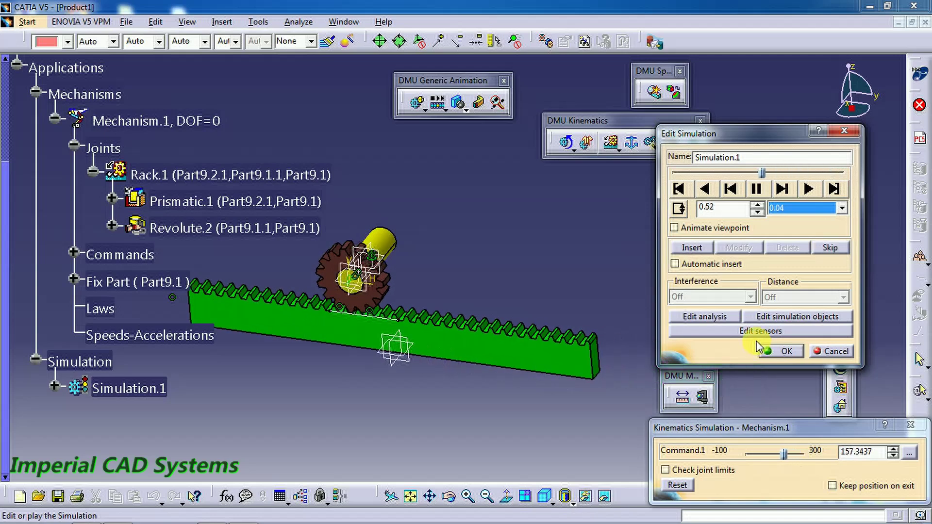
left_click(17, 64)
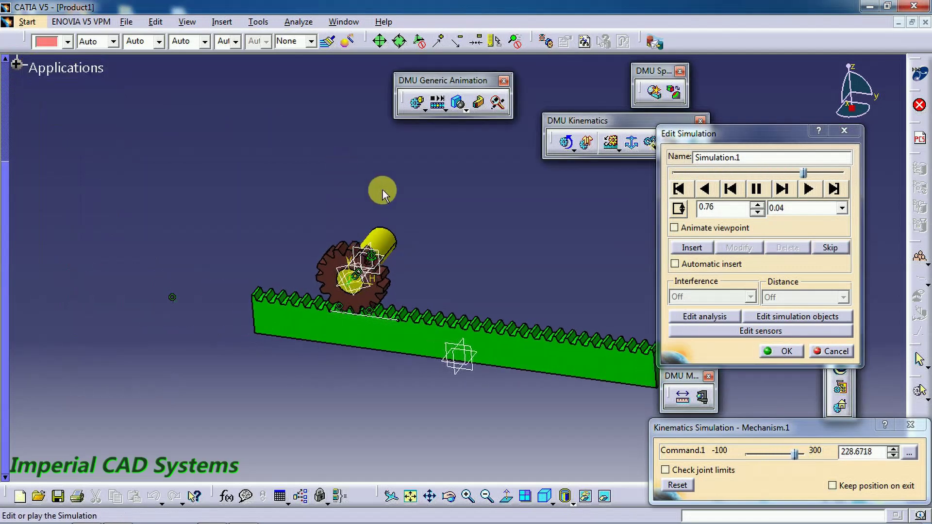